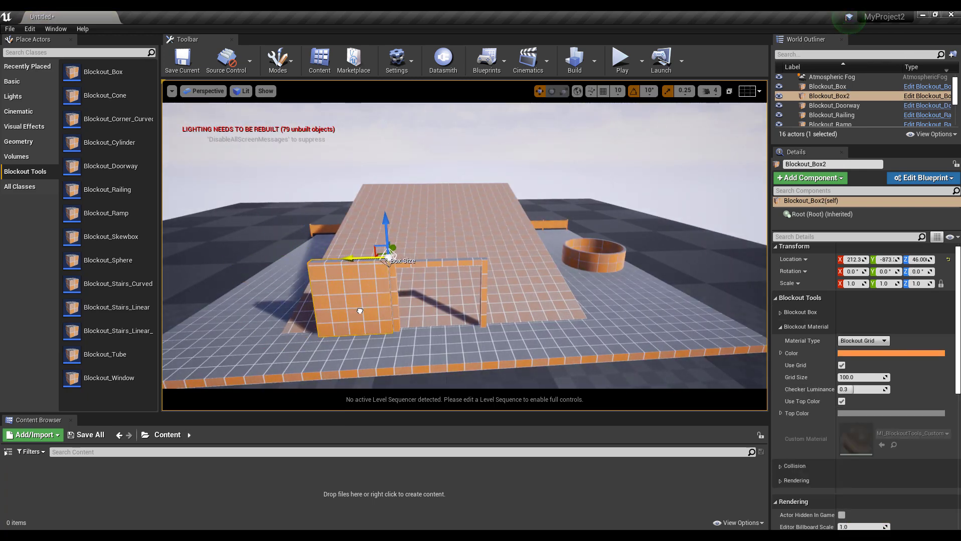
Duplicate the wall box beside the doorway and move the copy to the doorway's other side.
{"action": "left_click_drag", "start_coordinate": [359, 311], "coordinate": [373, 224], "text": "alt"}
{"action": "right_click_drag", "start_coordinate": [373, 223], "coordinate": [618, 254]}
{"action": "left_click_drag", "start_coordinate": [528, 276], "coordinate": [532, 276]}
{"action": "left_click", "coordinate": [501, 253]}
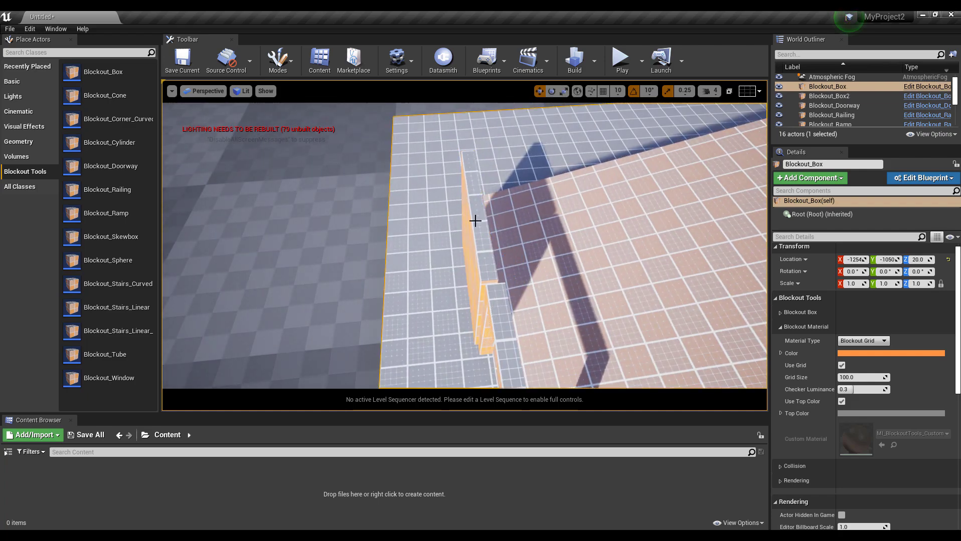
{"action": "left_click", "coordinate": [473, 221]}
{"action": "left_click_drag", "start_coordinate": [473, 239], "coordinate": [558, 244], "text": "alt"}
{"action": "left_click", "coordinate": [433, 220]}
{"action": "left_click", "coordinate": [443, 215]}
{"action": "left_click_drag", "start_coordinate": [469, 208], "coordinate": [417, 225]}
{"action": "left_click_drag", "start_coordinate": [416, 225], "coordinate": [401, 306], "text": "alt"}
{"action": "left_click", "coordinate": [416, 225]}
{"action": "scroll", "coordinate": [464, 246], "scroll_direction": "down", "scroll_amount": 5}
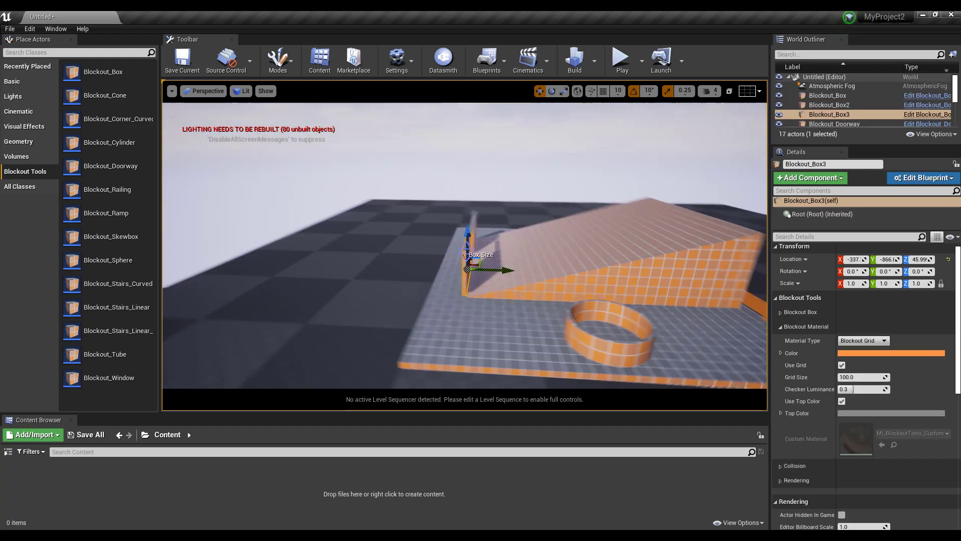
Lower the height of the large ramp with its Ramp Size handle.
{"action": "left_click_drag", "start_coordinate": [464, 245], "coordinate": [496, 251], "text": "alt"}
{"action": "left_click", "coordinate": [597, 231]}
{"action": "left_click", "coordinate": [626, 184]}
{"action": "left_click_drag", "start_coordinate": [626, 169], "coordinate": [613, 203]}
{"action": "left_click_drag", "start_coordinate": [613, 203], "coordinate": [451, 190], "text": "alt"}
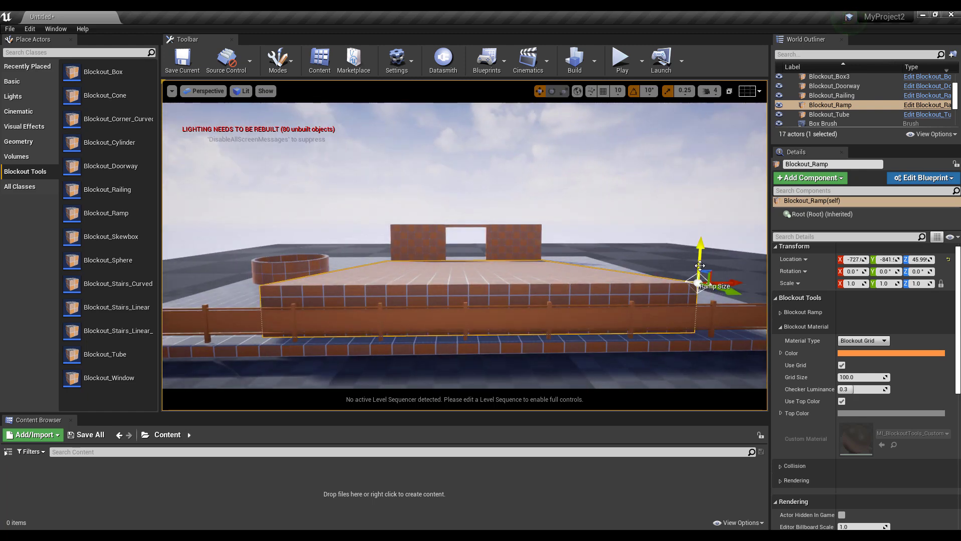
{"action": "left_click_drag", "start_coordinate": [699, 251], "coordinate": [699, 272]}
Place a curved blockout staircase on the floor at the doorway opening.
{"action": "left_click_drag", "start_coordinate": [504, 263], "coordinate": [591, 281], "text": "alt"}
{"action": "right_click_drag", "start_coordinate": [503, 262], "coordinate": [532, 236]}
{"action": "left_click", "coordinate": [503, 262]}
{"action": "left_click", "coordinate": [592, 261]}
{"action": "left_click_drag", "start_coordinate": [591, 261], "coordinate": [722, 259], "text": "alt"}
{"action": "left_click_drag", "start_coordinate": [95, 289], "coordinate": [343, 271]}
{"action": "left_click_drag", "start_coordinate": [344, 271], "coordinate": [381, 361], "text": "alt"}
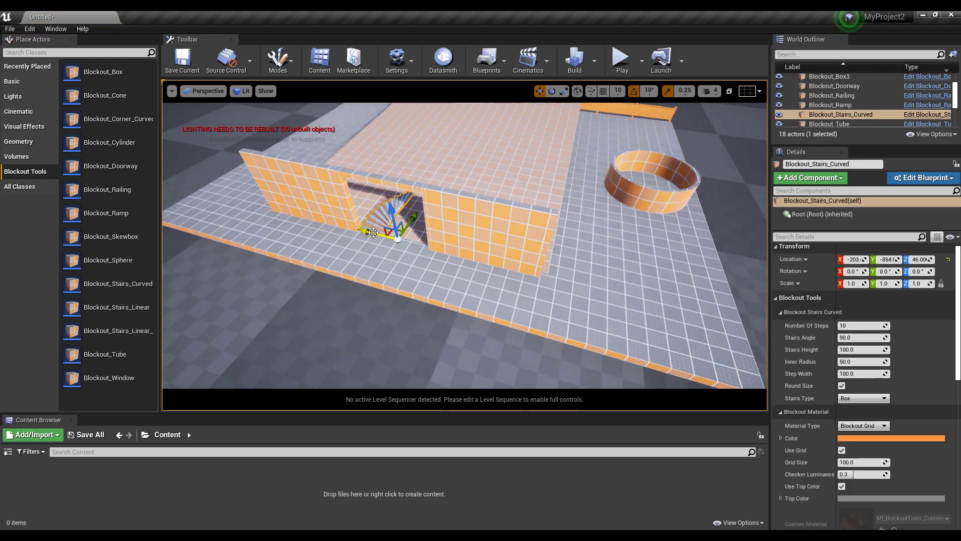
{"action": "mouse_move", "coordinate": [393, 223]}
{"action": "left_mouse_down"}
{"action": "mouse_move", "coordinate": [382, 220]}
{"action": "mouse_move", "coordinate": [393, 213]}
{"action": "left_mouse_up"}
{"action": "left_click_drag", "start_coordinate": [510, 235], "coordinate": [569, 254], "text": "alt"}
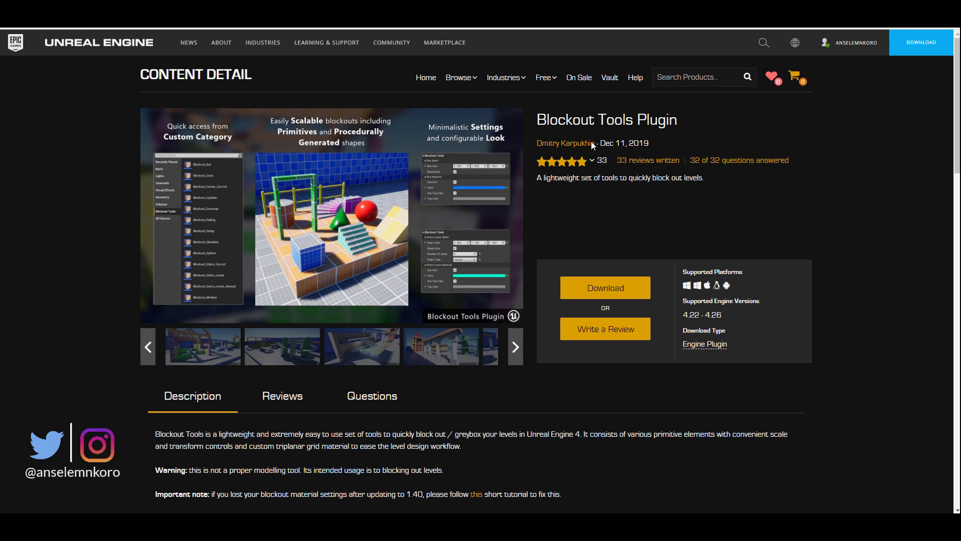
Download the Blockout Tools Plugin from its Unreal Engine Marketplace page.
{"action": "mouse_move", "coordinate": [545, 77]}
{"action": "left_click", "coordinate": [617, 288]}
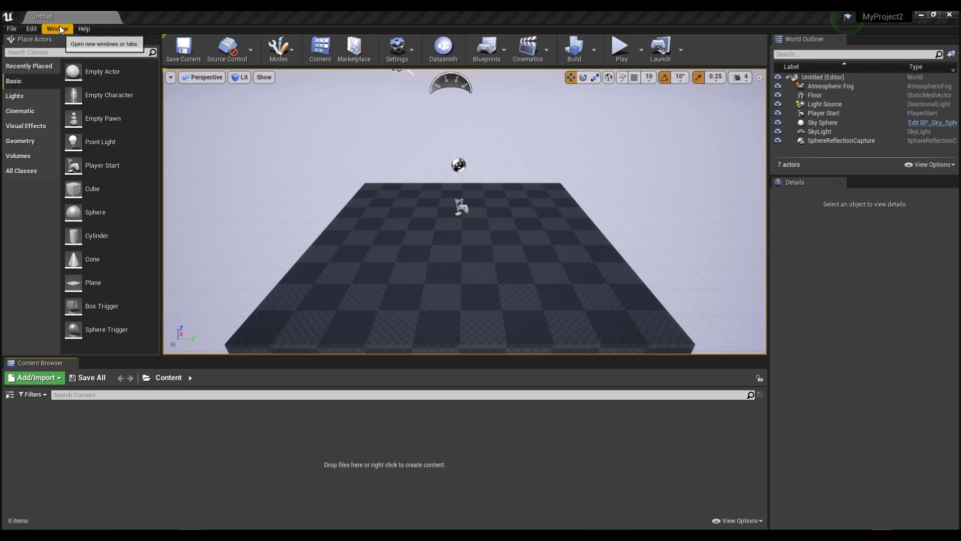
Find the Blockout Tools plugin in the editor's plugin list by searching for "block" and enable it.
{"action": "left_click", "coordinate": [57, 28]}
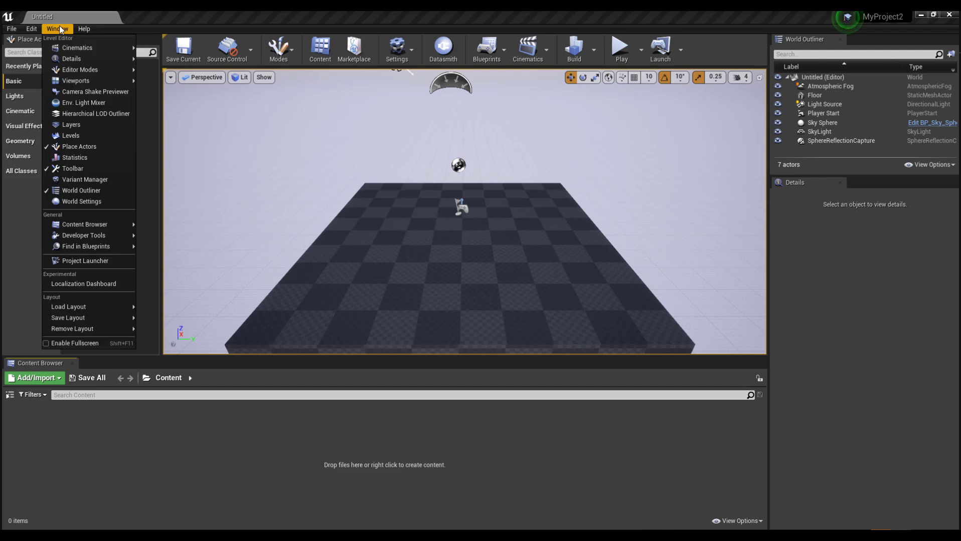
{"action": "left_click", "coordinate": [57, 29]}
{"action": "left_click", "coordinate": [31, 28]}
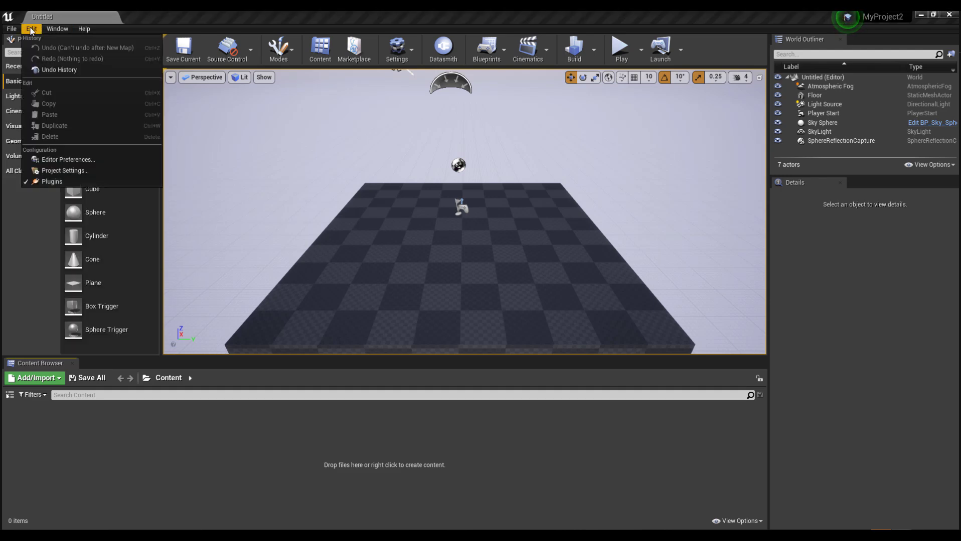
{"action": "left_click", "coordinate": [80, 183]}
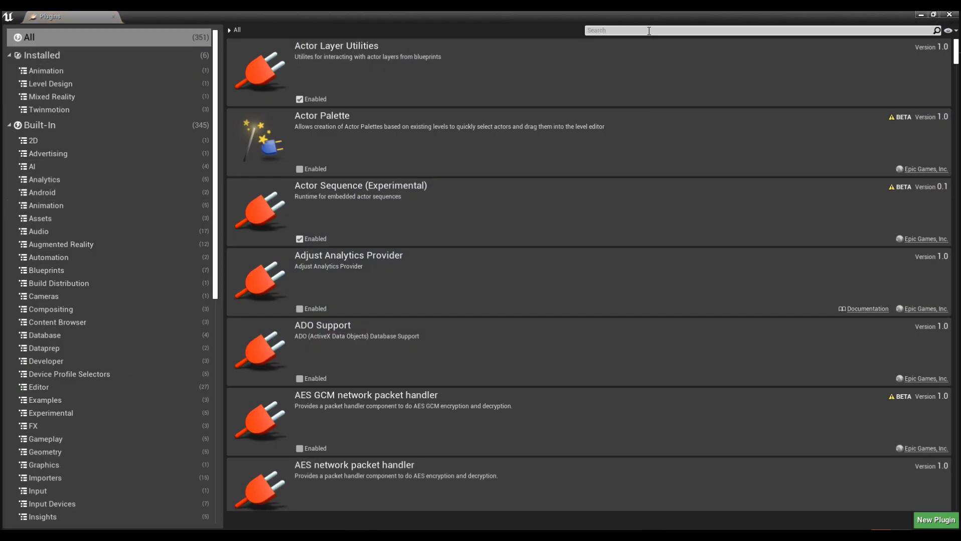
{"action": "left_click", "coordinate": [649, 31]}
{"action": "type", "text": "block"}
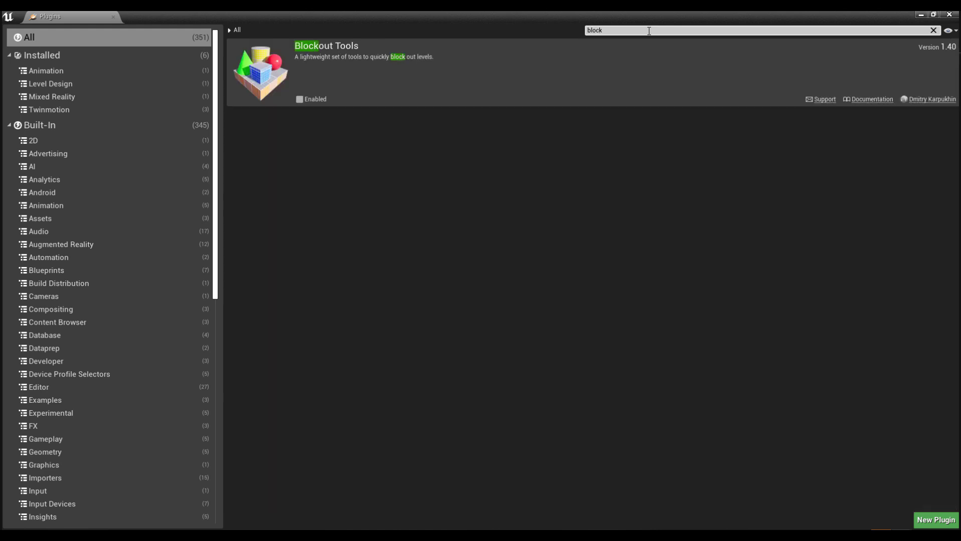
{"action": "left_click", "coordinate": [300, 100]}
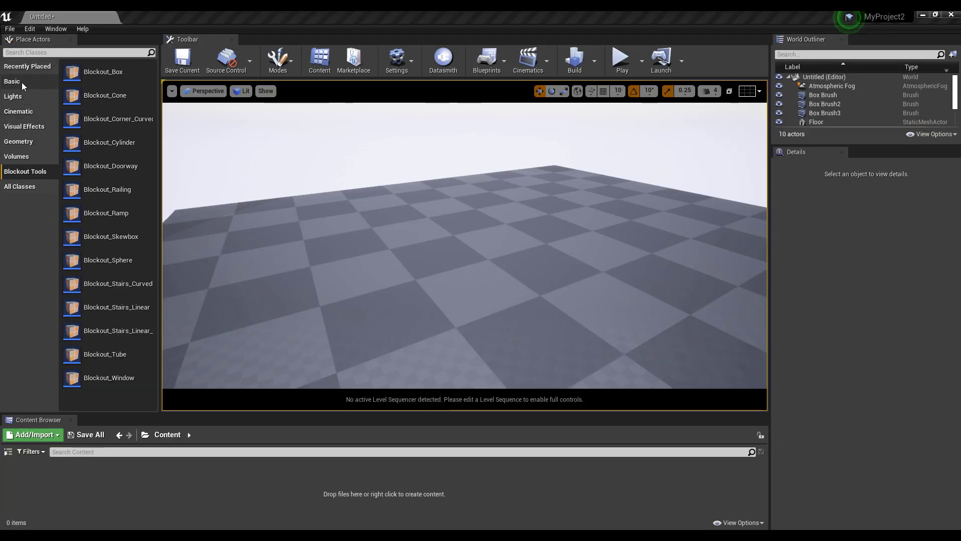
{"action": "left_click", "coordinate": [22, 82]}
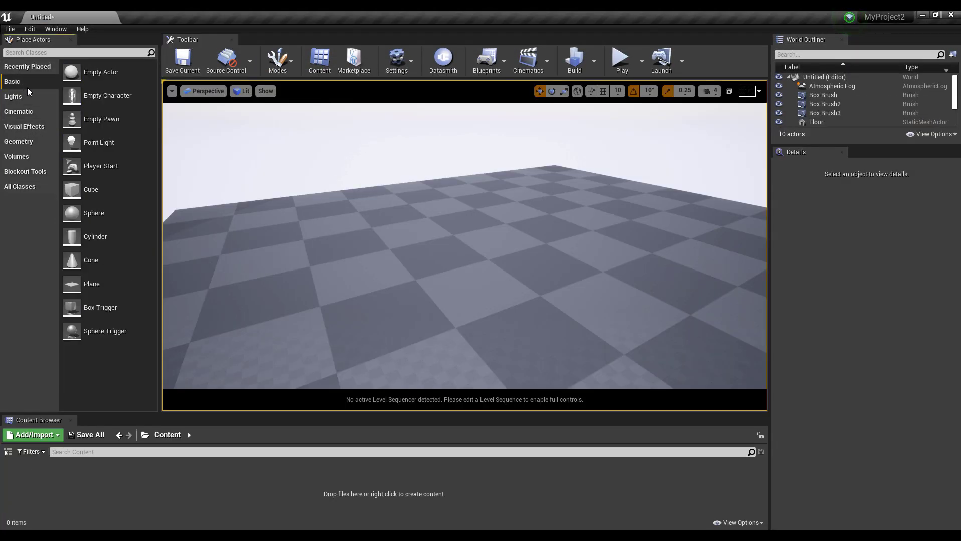
{"action": "left_click", "coordinate": [21, 171]}
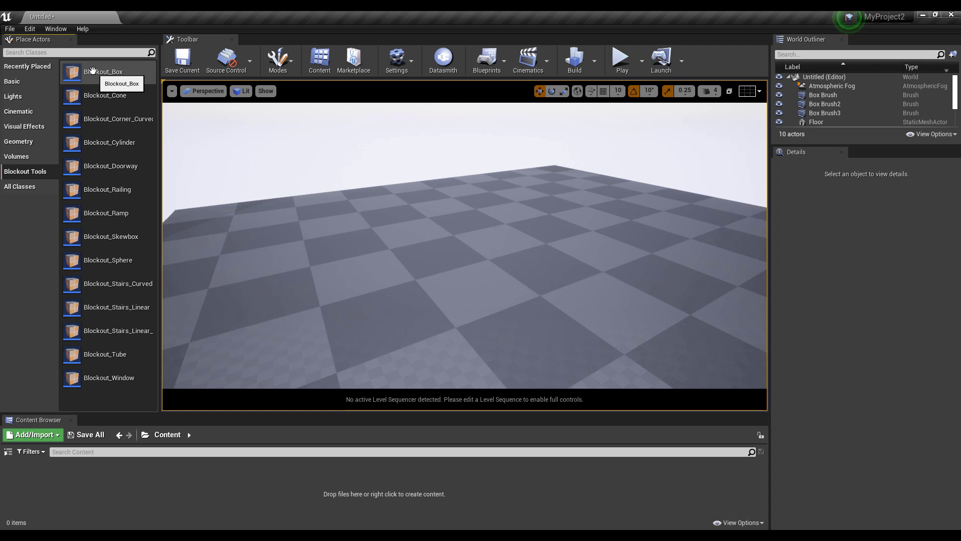
{"action": "left_click", "coordinate": [17, 86]}
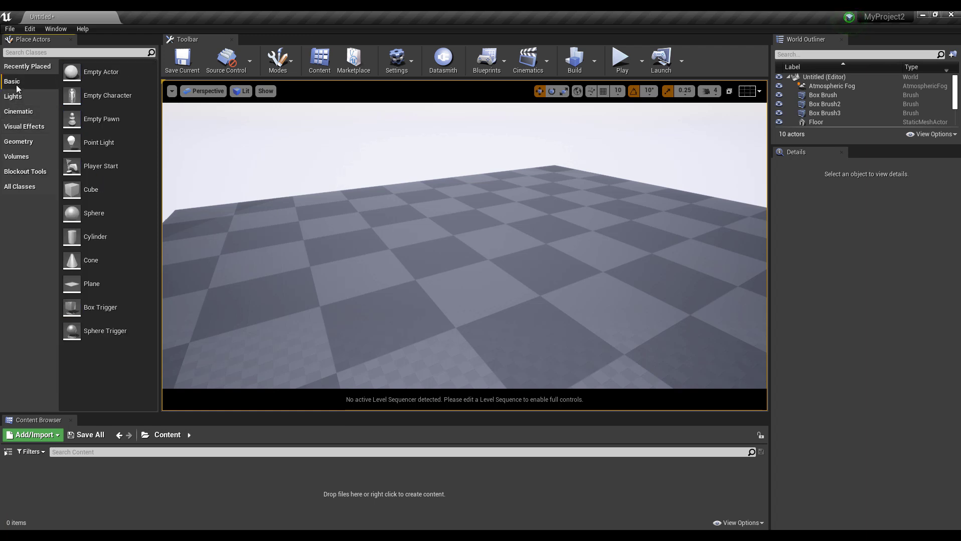
{"action": "left_click", "coordinate": [35, 139]}
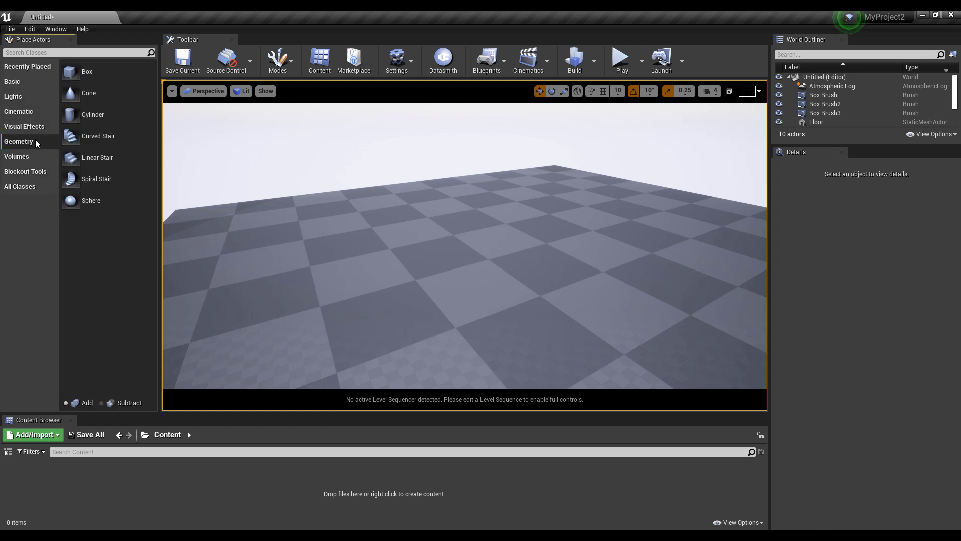
Place a Blockout_Box from the Blockout Tools category on the checkered floor.
{"action": "left_click", "coordinate": [27, 171]}
{"action": "left_click_drag", "start_coordinate": [95, 71], "coordinate": [453, 278]}
{"action": "left_click_drag", "start_coordinate": [530, 286], "coordinate": [526, 316], "text": "alt"}
{"action": "right_click_drag", "start_coordinate": [449, 296], "coordinate": [441, 293]}
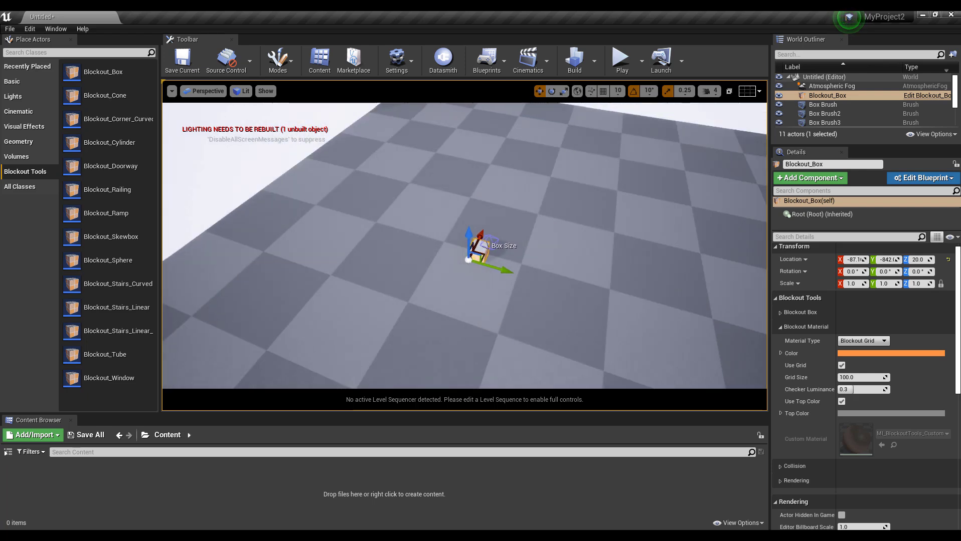
Stretch the blockout box horizontally into a wide, flat slab with its Box Size handle.
{"action": "left_click", "coordinate": [489, 241]}
{"action": "right_click_drag", "start_coordinate": [549, 266], "coordinate": [529, 265]}
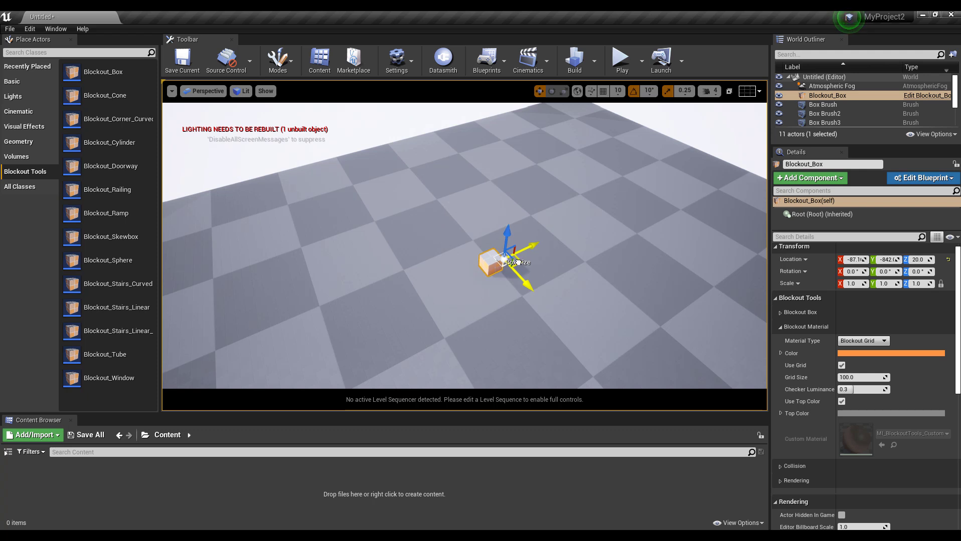
{"action": "left_click_drag", "start_coordinate": [518, 262], "coordinate": [662, 266]}
{"action": "right_click_drag", "start_coordinate": [661, 266], "coordinate": [632, 236]}
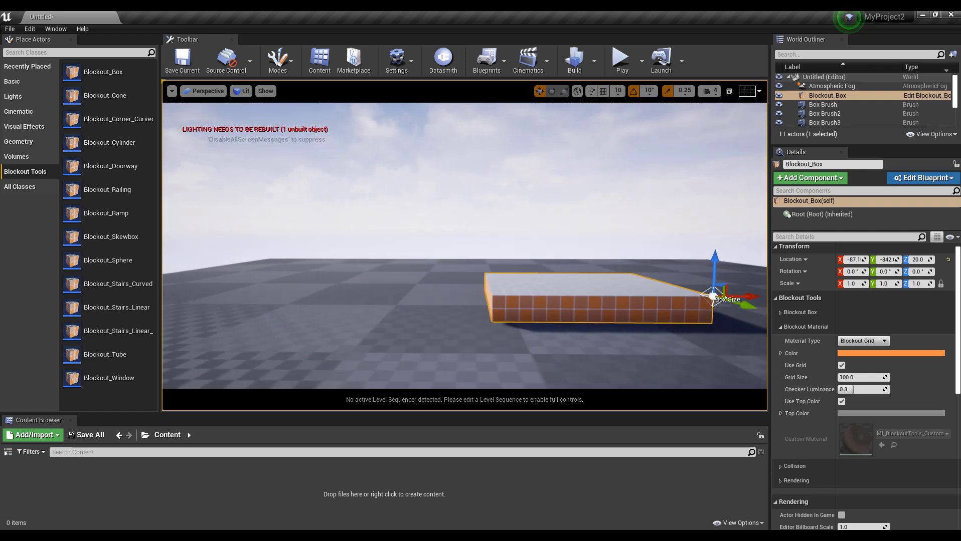
Adjust the slab's height and horizontal size with the Box Size handle to form a large cube.
{"action": "mouse_move", "coordinate": [717, 267]}
{"action": "left_mouse_down"}
{"action": "mouse_move", "coordinate": [707, 190]}
{"action": "mouse_move", "coordinate": [710, 272]}
{"action": "left_mouse_up"}
{"action": "right_click_drag", "start_coordinate": [474, 314], "coordinate": [566, 291]}
{"action": "left_click_drag", "start_coordinate": [566, 291], "coordinate": [680, 349], "text": "alt"}
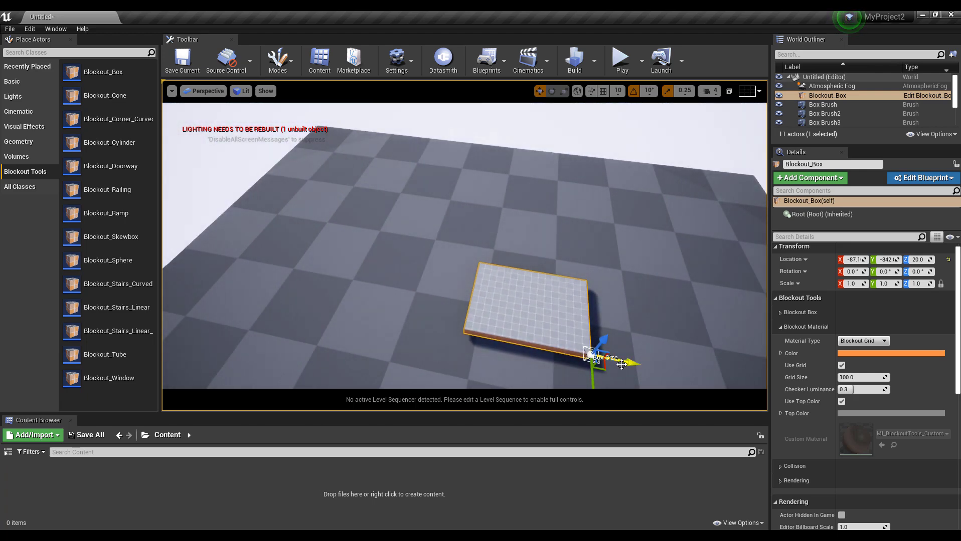
{"action": "left_click_drag", "start_coordinate": [622, 365], "coordinate": [534, 348]}
{"action": "left_click_drag", "start_coordinate": [570, 318], "coordinate": [523, 248], "text": "alt"}
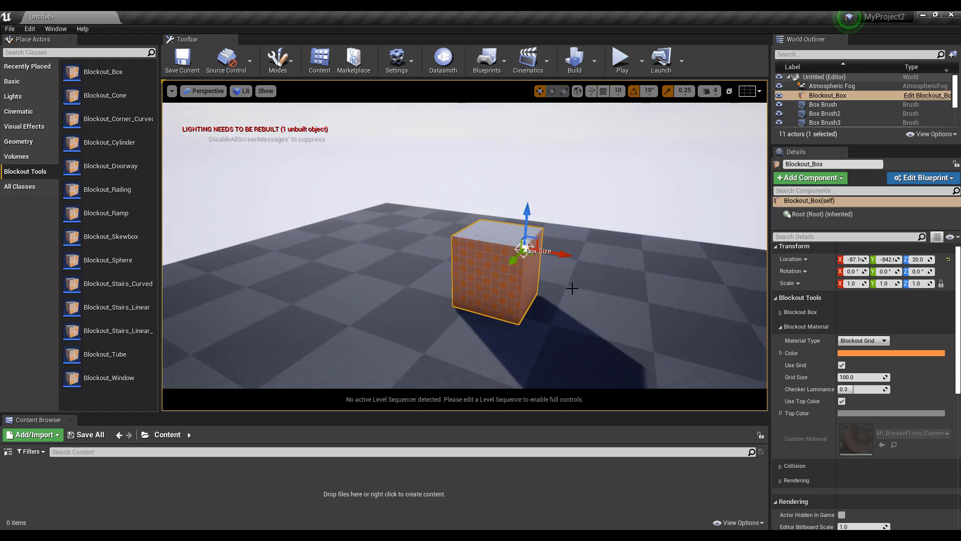
{"action": "left_click_drag", "start_coordinate": [571, 289], "coordinate": [571, 292], "text": "alt"}
{"action": "left_click_drag", "start_coordinate": [602, 320], "coordinate": [506, 283], "text": "alt"}
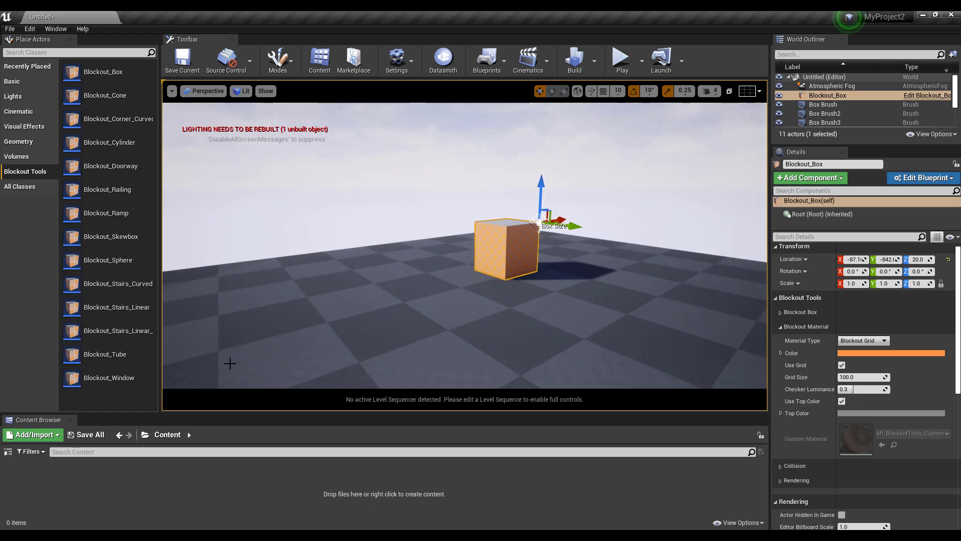
Place a Blockout_Doorway on the floor in front of the cube and lengthen it to about 973 in X.
{"action": "left_click_drag", "start_coordinate": [96, 167], "coordinate": [527, 302]}
{"action": "scroll", "coordinate": [527, 302], "scroll_direction": "up", "scroll_amount": 2}
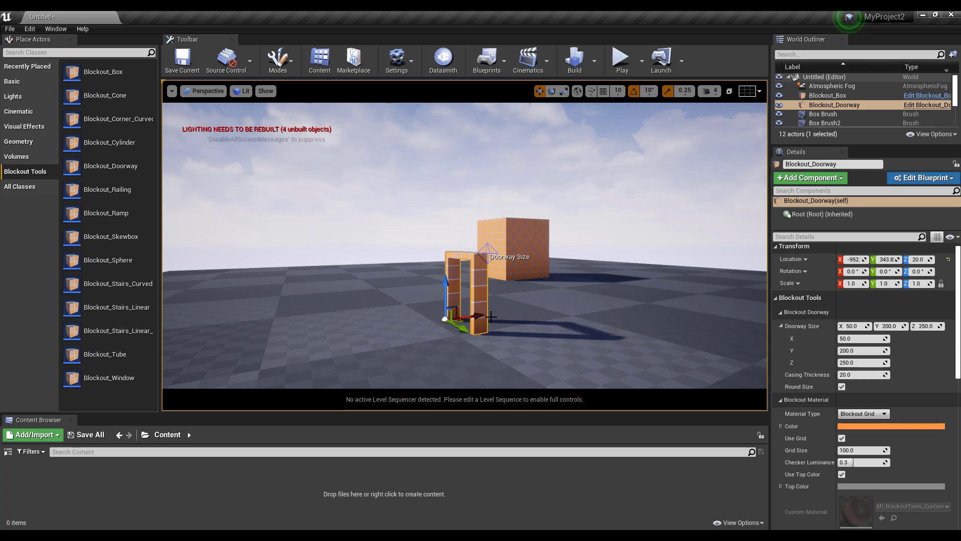
{"action": "left_click", "coordinate": [487, 253]}
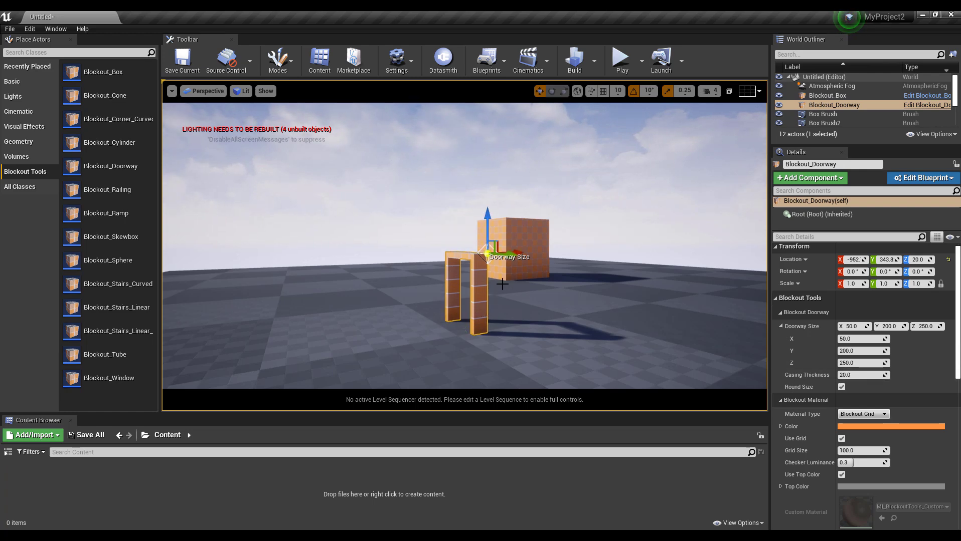
{"action": "left_click_drag", "start_coordinate": [524, 306], "coordinate": [463, 293], "text": "alt"}
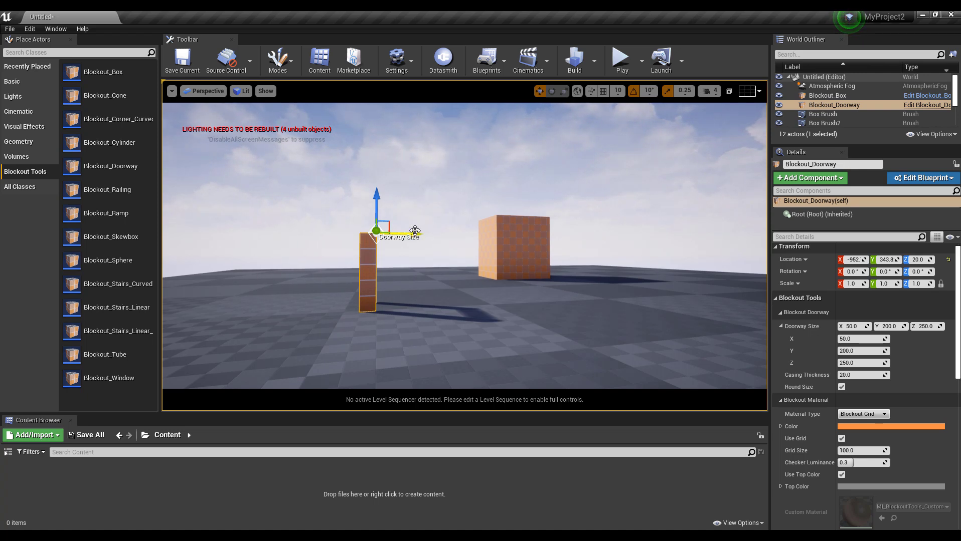
{"action": "left_click_drag", "start_coordinate": [414, 230], "coordinate": [647, 237]}
{"action": "left_click_drag", "start_coordinate": [404, 282], "coordinate": [506, 282], "text": "alt"}
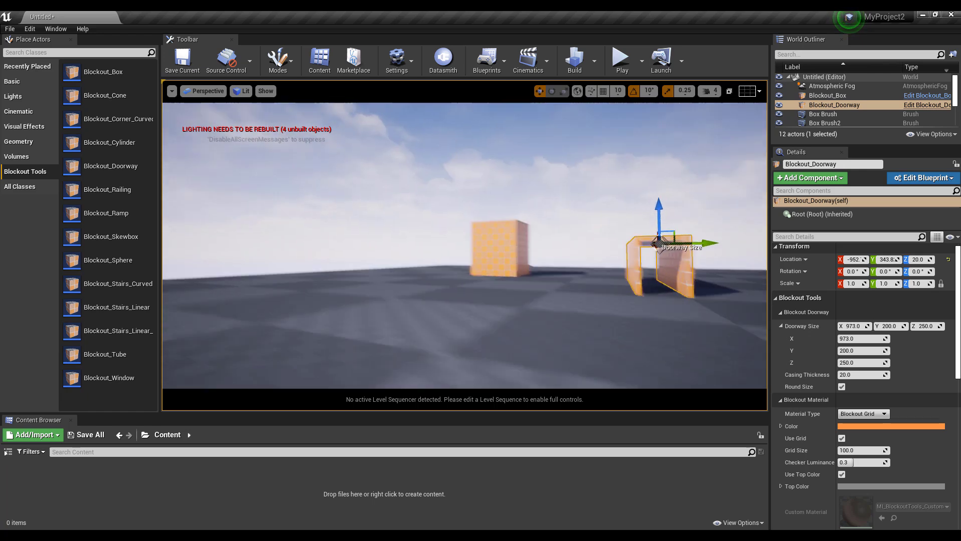
{"action": "right_click_drag", "start_coordinate": [657, 243], "coordinate": [642, 290]}
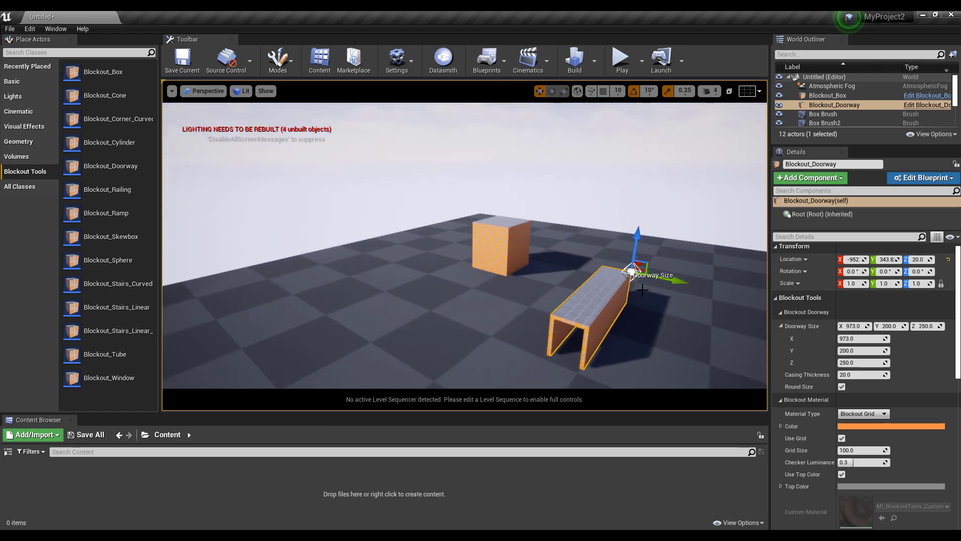
Resize the doorway to about 1004 × 443 × 309 and give it a casing thickness of 30.
{"action": "left_click_drag", "start_coordinate": [664, 279], "coordinate": [697, 271]}
{"action": "right_click_drag", "start_coordinate": [591, 271], "coordinate": [620, 341]}
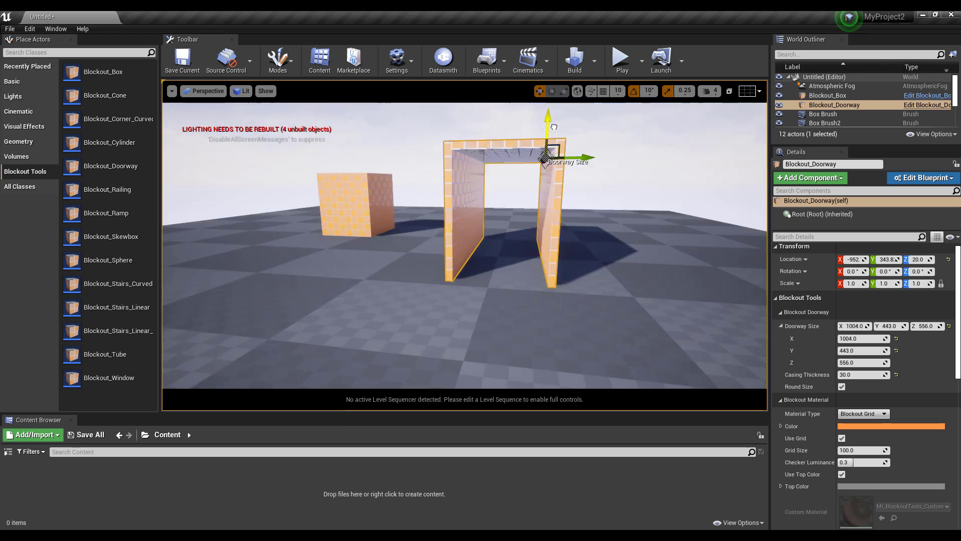
{"action": "left_click_drag", "start_coordinate": [551, 150], "coordinate": [549, 166]}
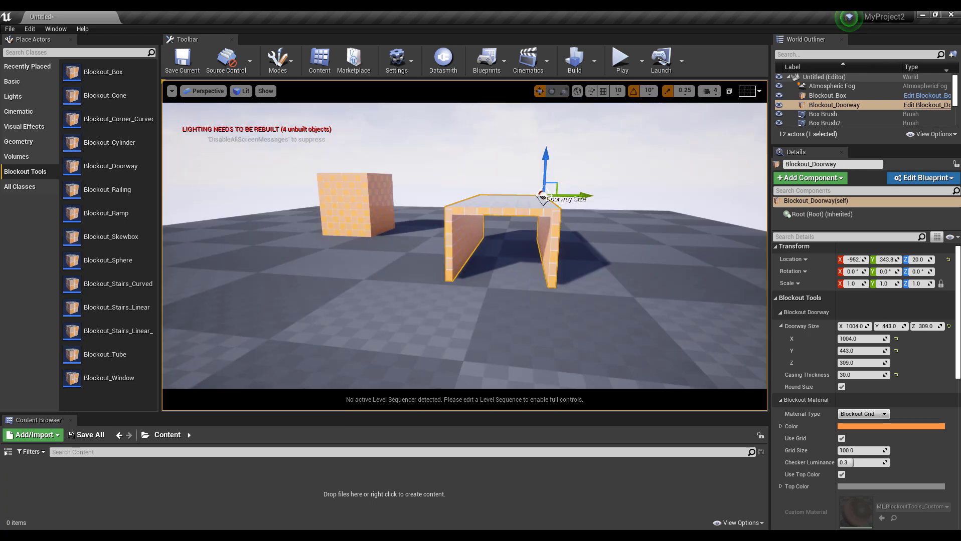
{"action": "left_click_drag", "start_coordinate": [552, 251], "coordinate": [632, 251], "text": "alt"}
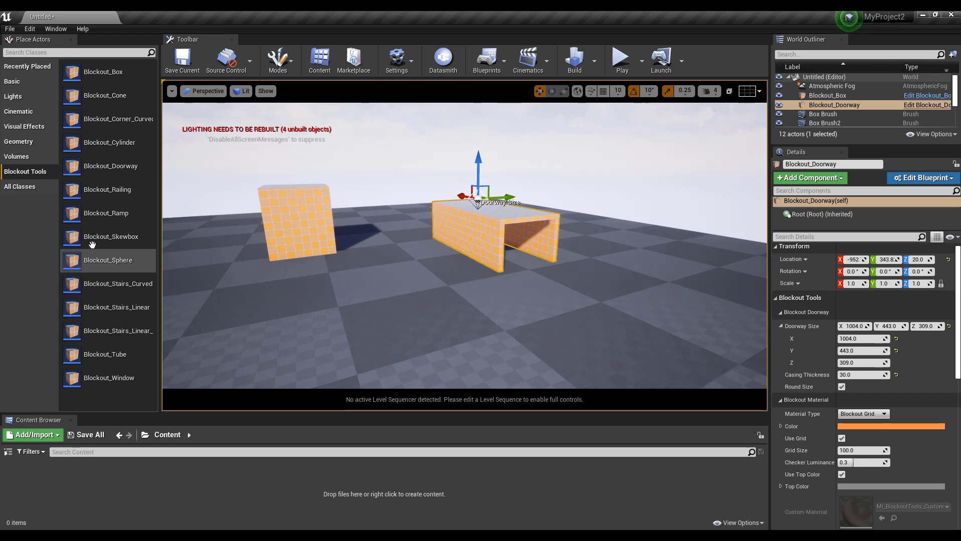
Place a Blockout_Skewbox on the floor in front of the cube and undo the trial moves of its handle.
{"action": "left_click_drag", "start_coordinate": [92, 242], "coordinate": [351, 309]}
{"action": "left_click_drag", "start_coordinate": [352, 309], "coordinate": [352, 268], "text": "alt"}
{"action": "left_click_drag", "start_coordinate": [471, 297], "coordinate": [425, 304], "text": "alt"}
{"action": "key", "text": "ctrl+z"}
{"action": "left_click", "coordinate": [391, 268]}
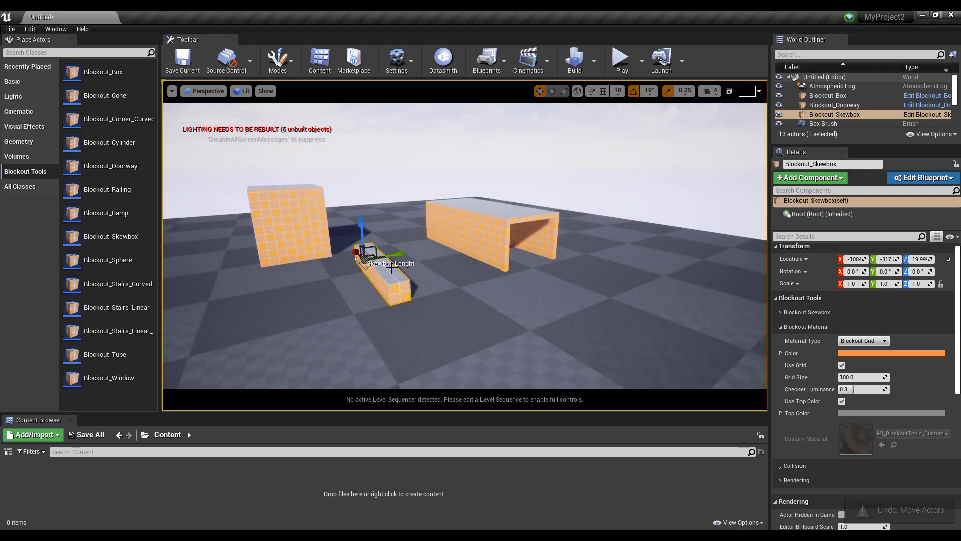
{"action": "left_click_drag", "start_coordinate": [395, 255], "coordinate": [402, 275]}
{"action": "key", "text": "ctrl+z"}
Place a long Blockout_Ramp on the floor in front of the doorway and undo its last widening.
{"action": "left_click_drag", "start_coordinate": [106, 213], "coordinate": [678, 290]}
{"action": "left_click_drag", "start_coordinate": [658, 248], "coordinate": [584, 230]}
{"action": "left_click_drag", "start_coordinate": [560, 301], "coordinate": [451, 301], "text": "alt"}
{"action": "right_click_drag", "start_coordinate": [637, 263], "coordinate": [545, 318]}
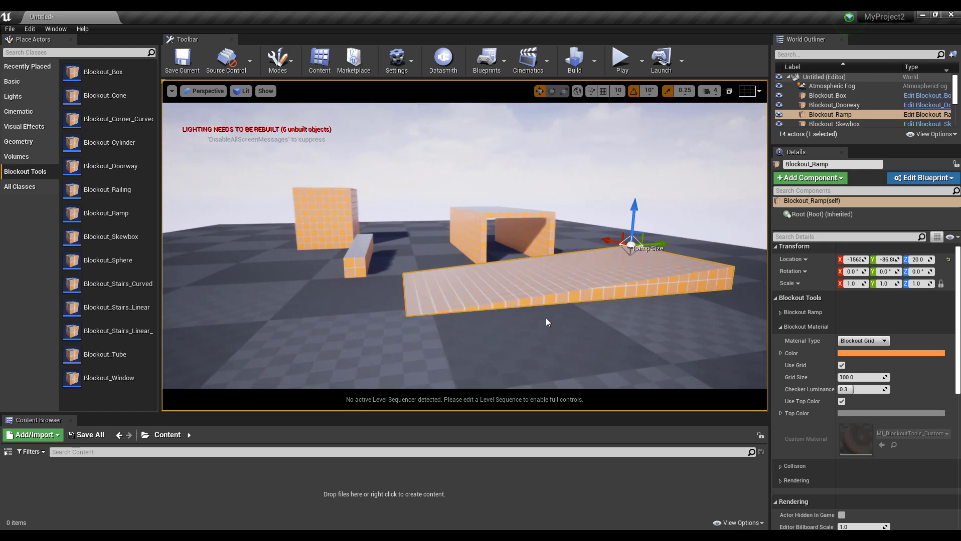
{"action": "key", "text": "ctrl+z"}
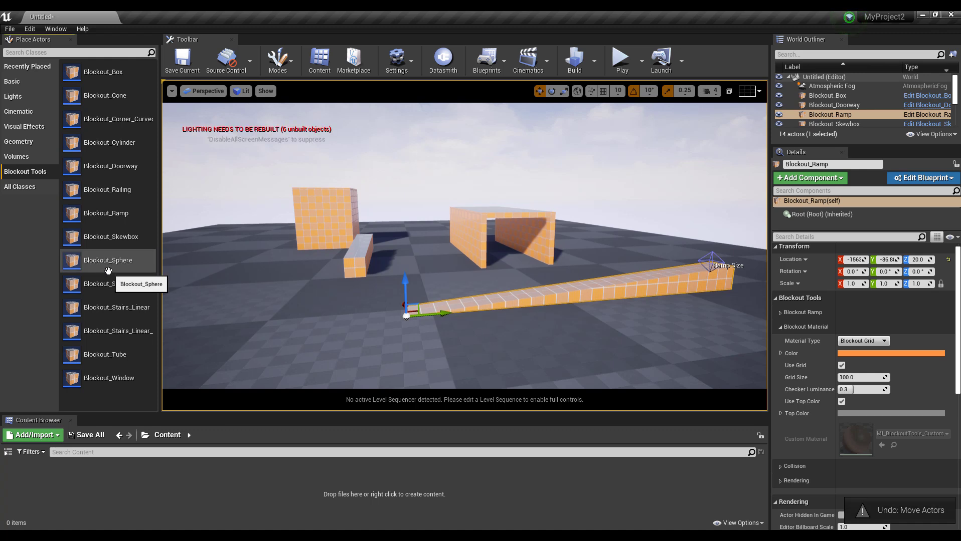
Place a Blockout_Sphere on the floor near the skewbox.
{"action": "left_click_drag", "start_coordinate": [100, 261], "coordinate": [301, 268]}
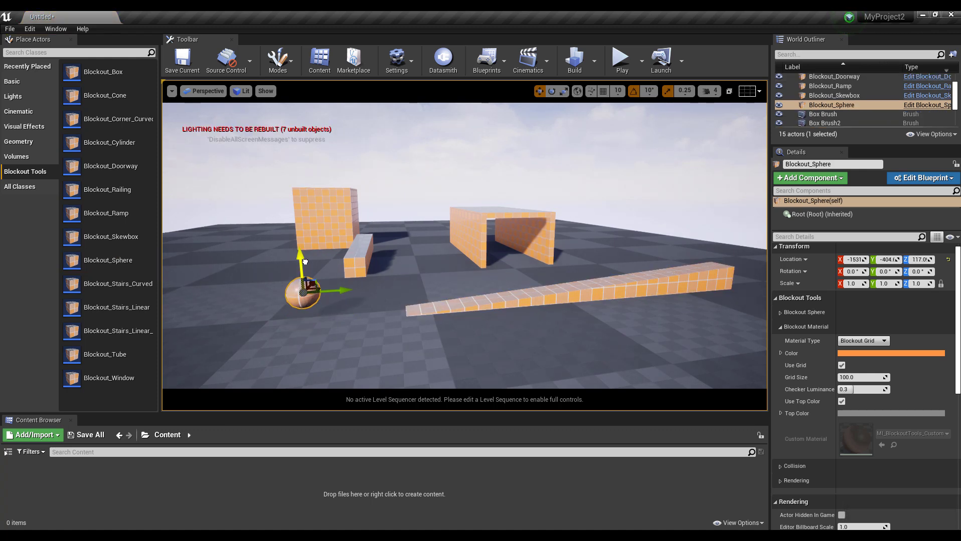
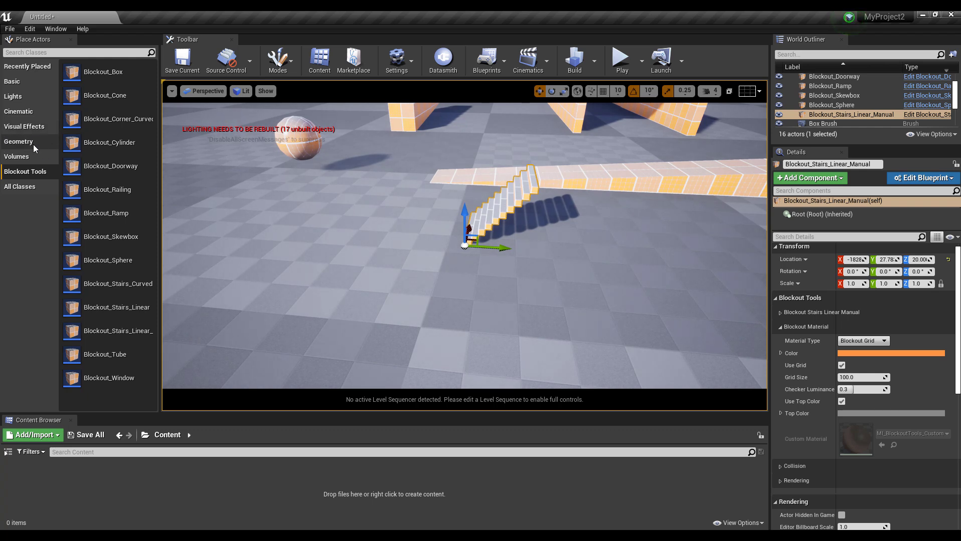
Examine the brush shapes offered in the Geometry category of placeable actors.
{"action": "left_click", "coordinate": [33, 144]}
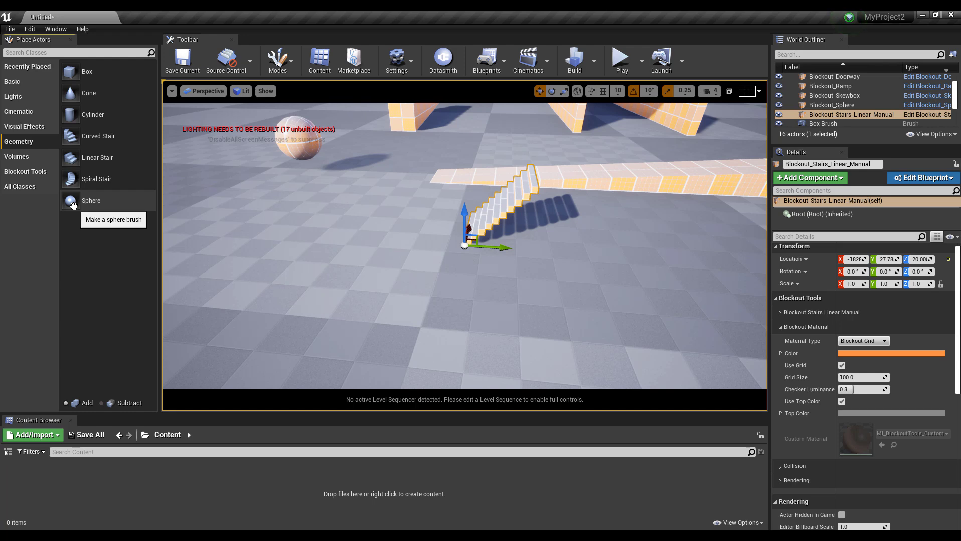
Duplicate the manual linear stairs and place the copy on the floor beside the original.
{"action": "left_click_drag", "start_coordinate": [447, 242], "coordinate": [486, 259], "text": "alt"}
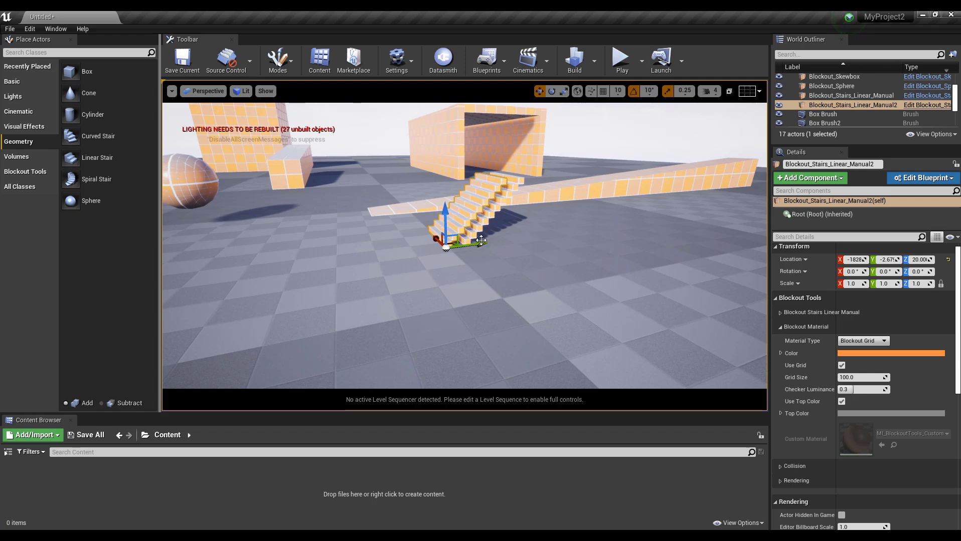
{"action": "key", "text": "ctrl+z"}
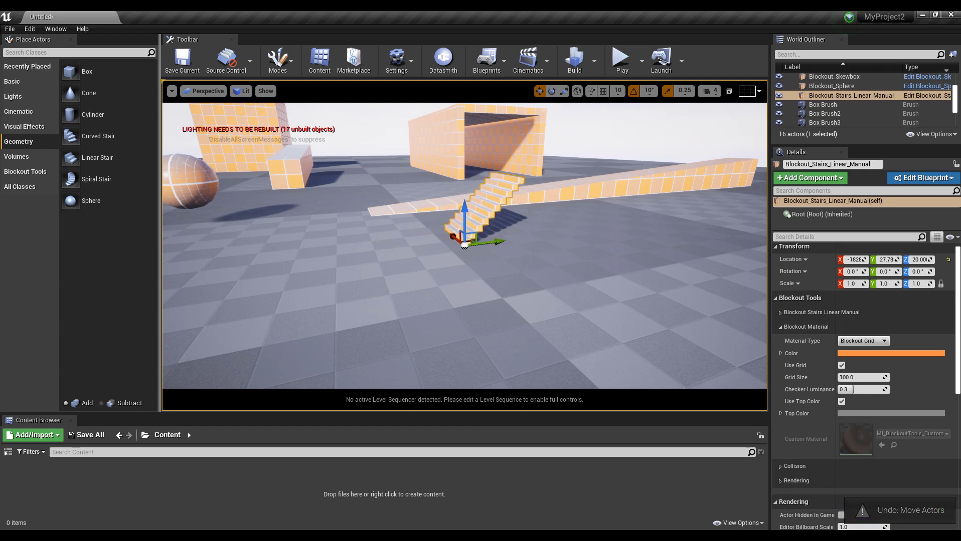
{"action": "left_click_drag", "start_coordinate": [499, 245], "coordinate": [317, 291], "text": "alt"}
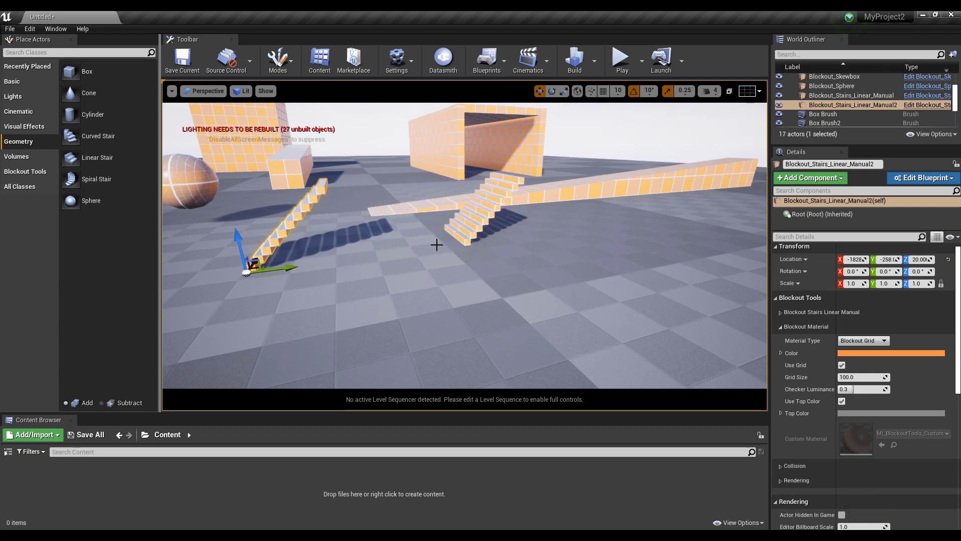
{"action": "right_click_drag", "start_coordinate": [310, 266], "coordinate": [309, 258]}
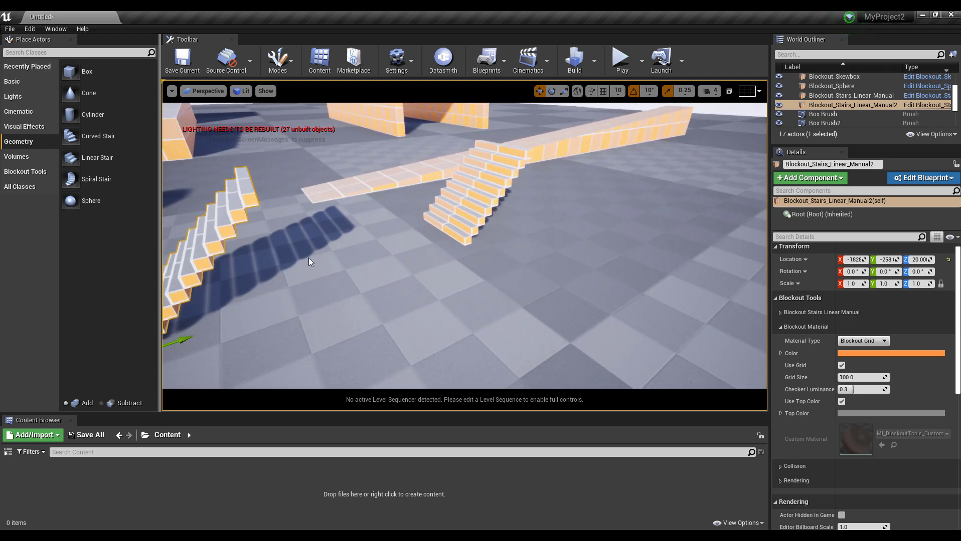
Keep the copied stairs' material type as Blockout Grid, collapse the Blockout Material settings and expand the Blockout Stairs Linear Manual settings.
{"action": "scroll", "coordinate": [308, 261], "scroll_direction": "down", "scroll_amount": 3}
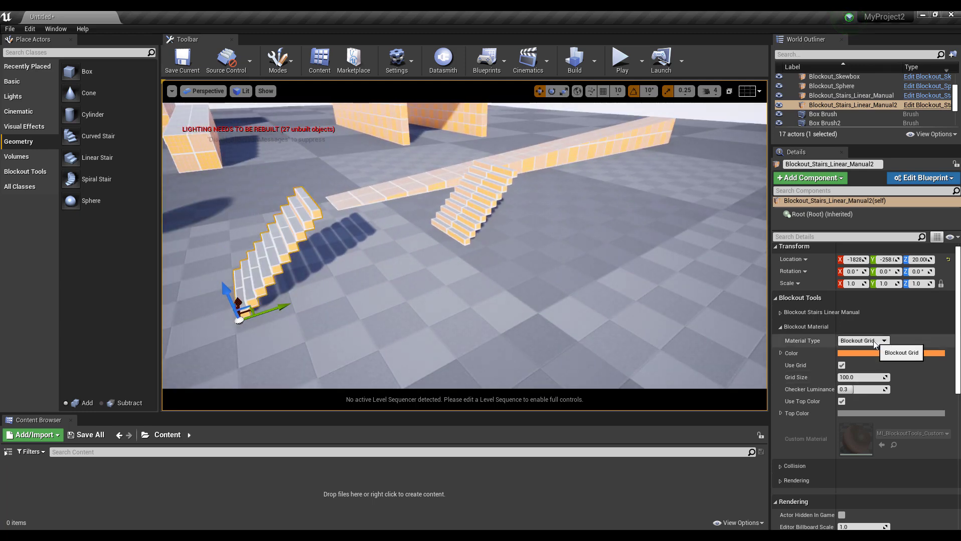
{"action": "left_click", "coordinate": [865, 341]}
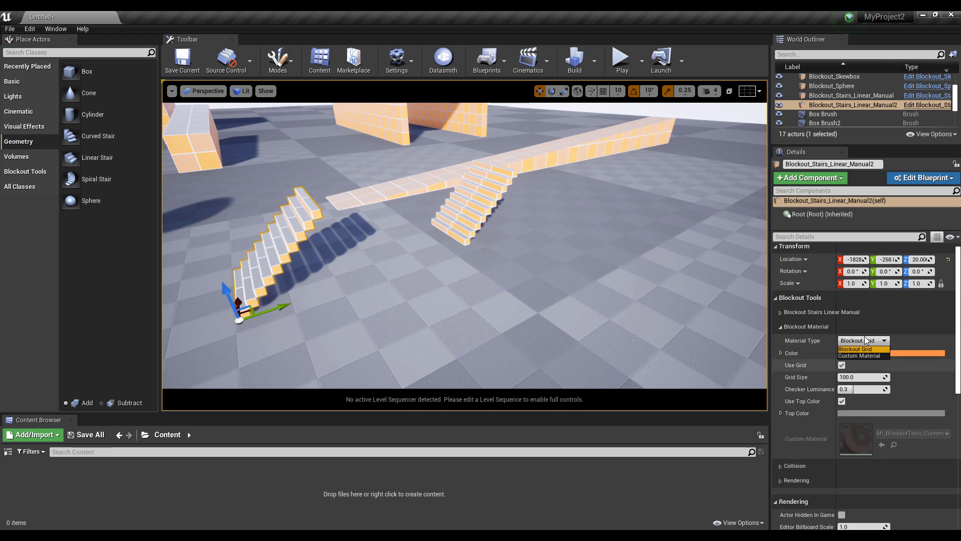
{"action": "left_click", "coordinate": [858, 349]}
{"action": "left_click", "coordinate": [799, 329]}
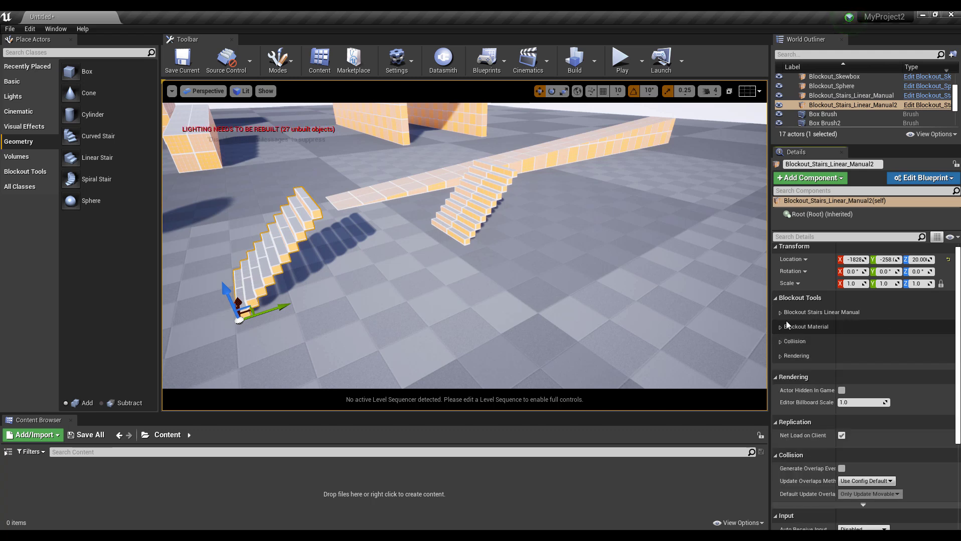
{"action": "left_click", "coordinate": [802, 312]}
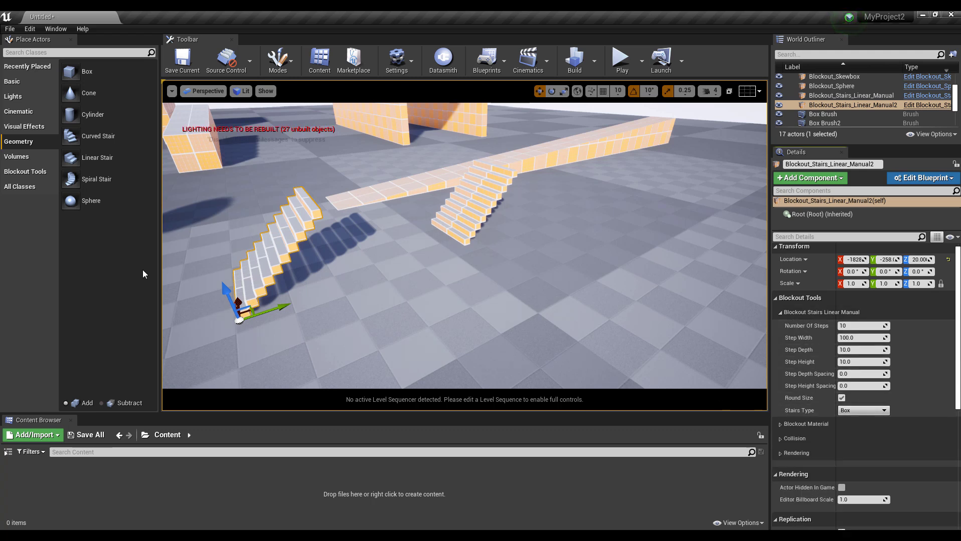
Try the Sloped stairs type on the copied linear stairs.
{"action": "left_click_drag", "start_coordinate": [228, 256], "coordinate": [228, 234], "text": "alt"}
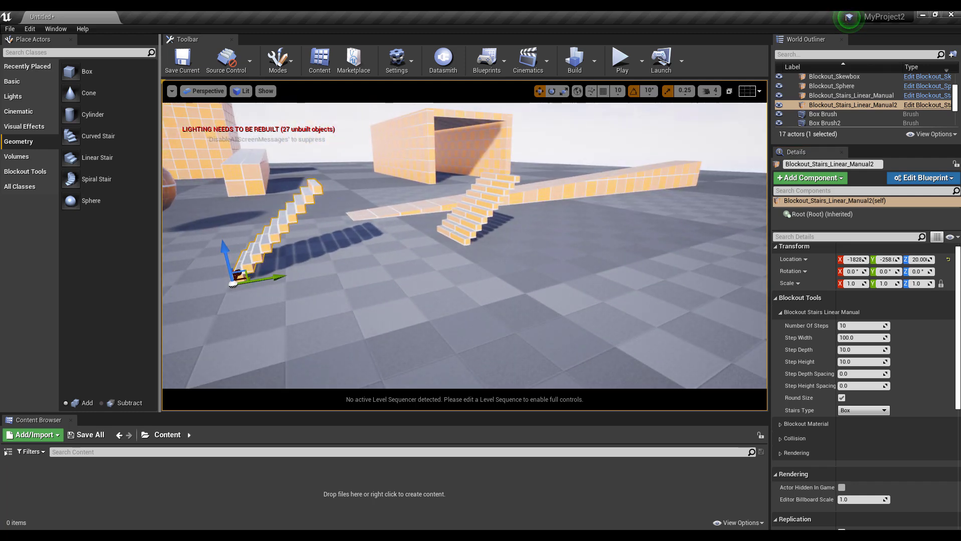
{"action": "left_click", "coordinate": [863, 410]}
{"action": "left_click", "coordinate": [860, 426]}
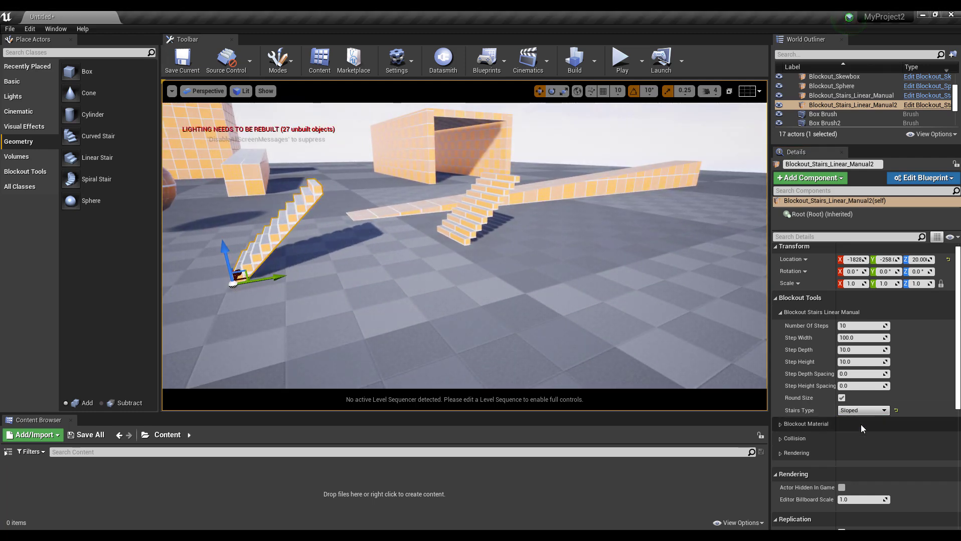
Set the copied linear stairs' type to Closed.
{"action": "left_click_drag", "start_coordinate": [429, 280], "coordinate": [464, 293], "text": "alt"}
{"action": "left_click", "coordinate": [863, 410]}
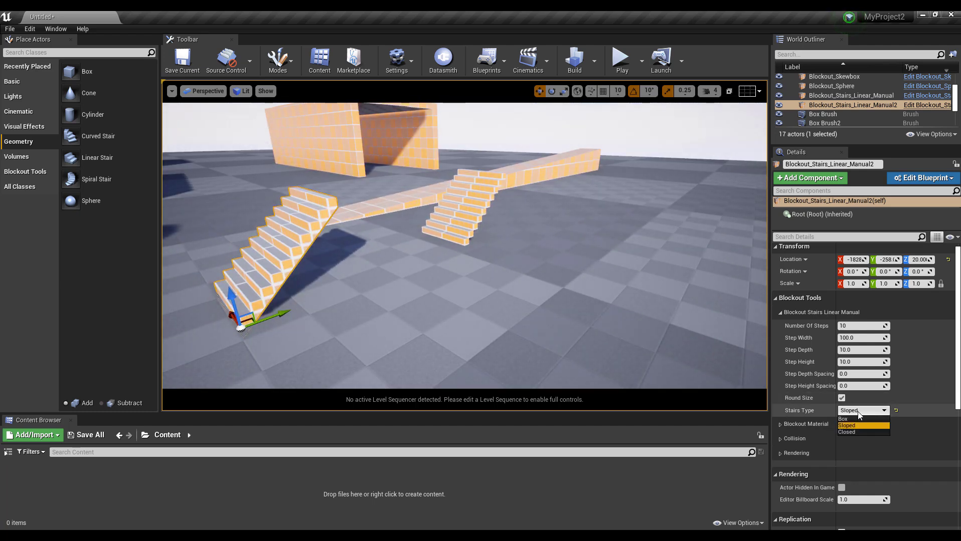
{"action": "left_click", "coordinate": [851, 433]}
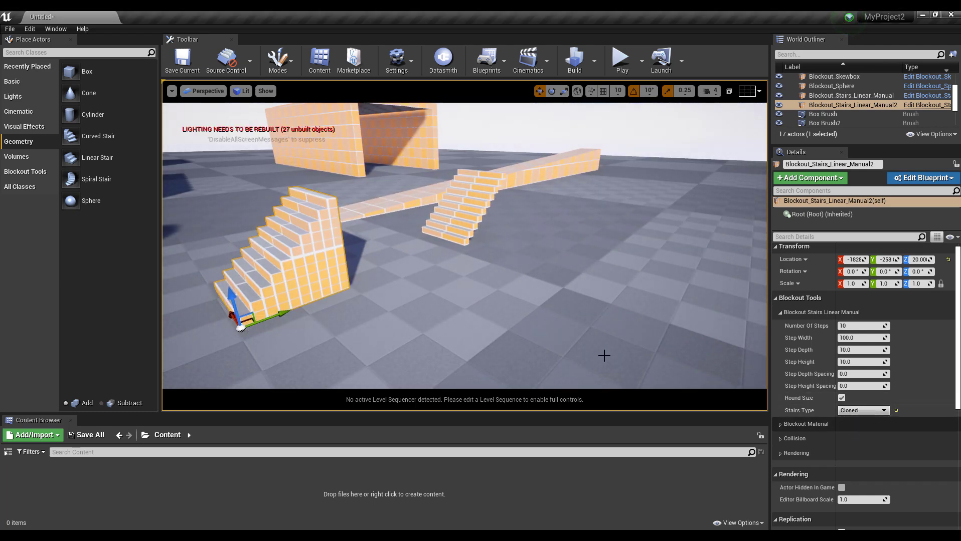
{"action": "right_click_drag", "start_coordinate": [377, 292], "coordinate": [371, 296]}
Set the number of steps of the closed stairs to 15 and view the flight from the front.
{"action": "left_click_drag", "start_coordinate": [371, 295], "coordinate": [451, 313], "text": "alt"}
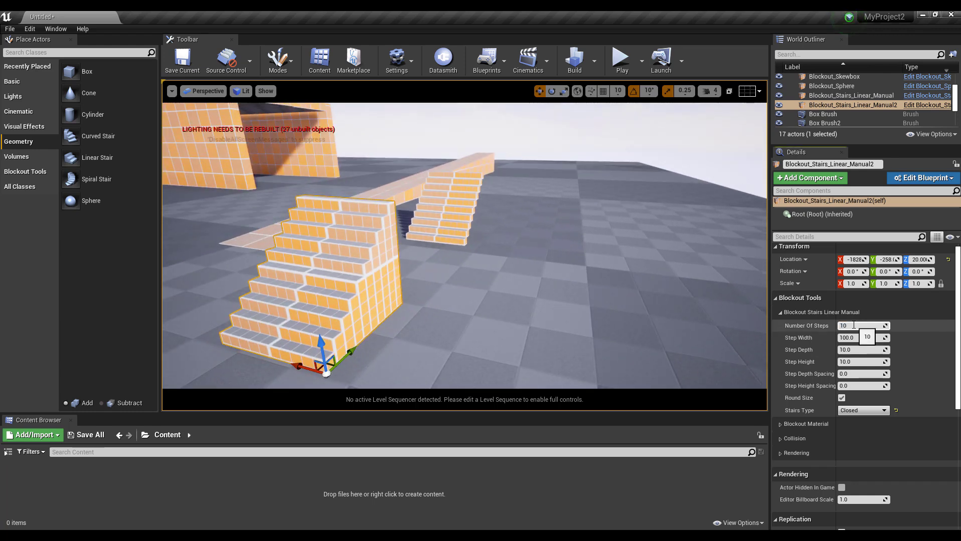
{"action": "key", "text": "BackSpace"}
{"action": "type", "text": "5"}
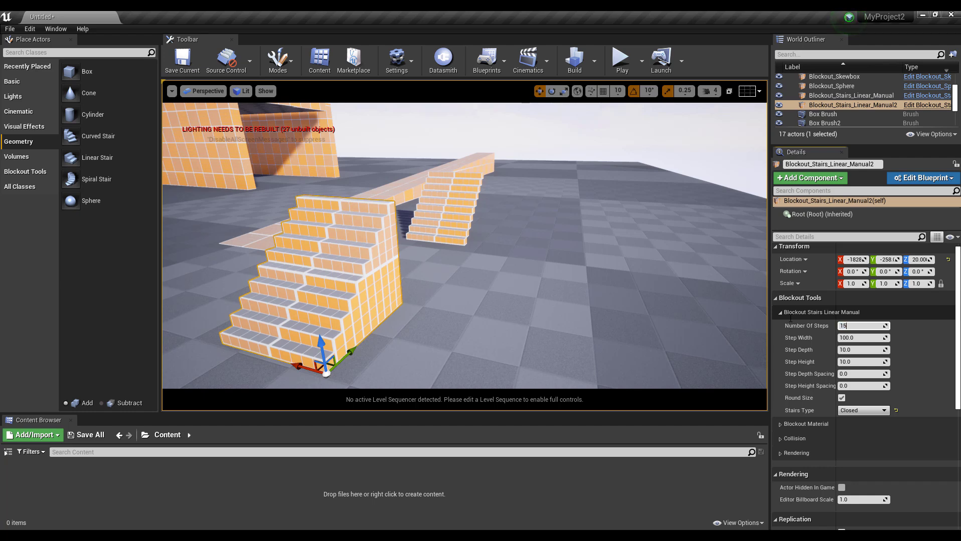
{"action": "key", "text": "Return"}
{"action": "right_click_drag", "start_coordinate": [394, 296], "coordinate": [389, 299]}
{"action": "right_click_drag", "start_coordinate": [717, 309], "coordinate": [716, 309]}
{"action": "key", "text": "w"}
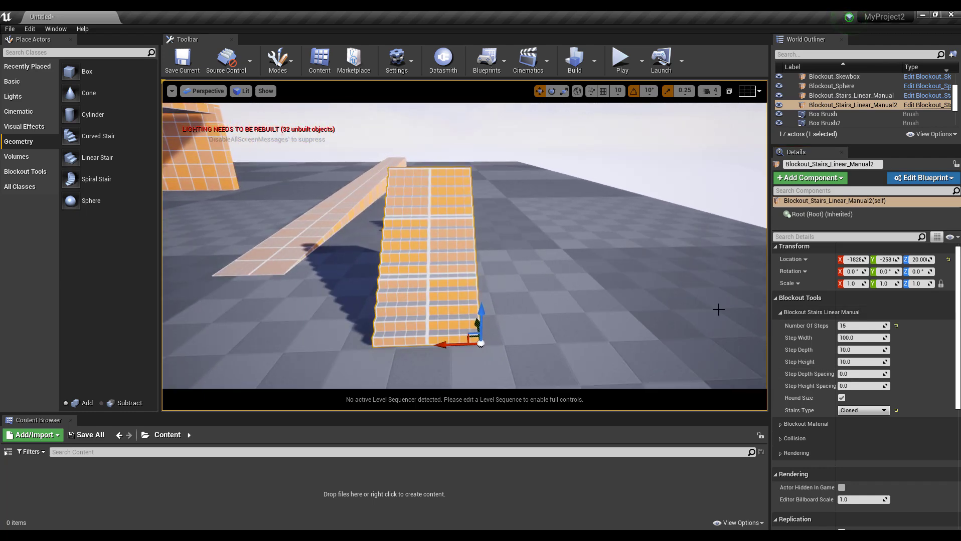
Set the closed stairs' step width to 150 and step depth to 15.
{"action": "left_click", "coordinate": [863, 338]}
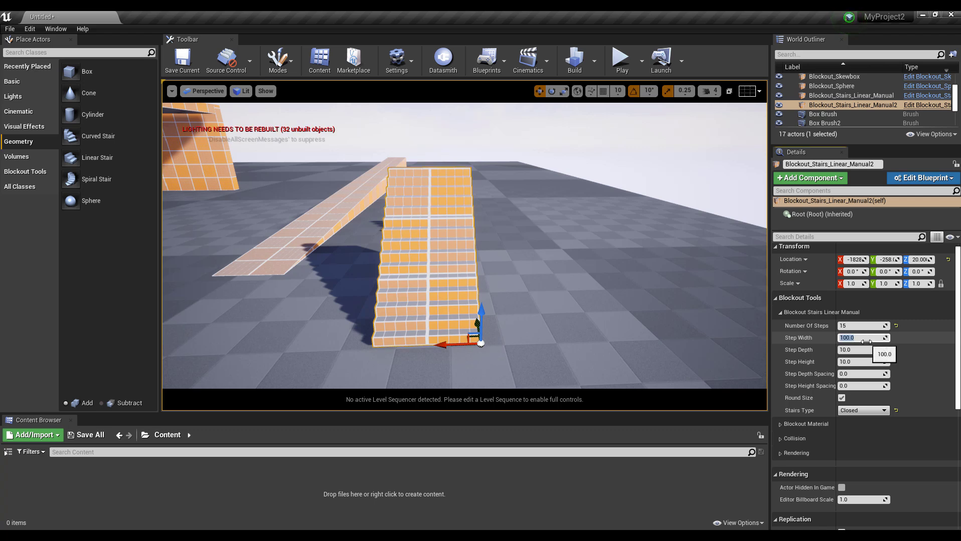
{"action": "key", "text": "Return"}
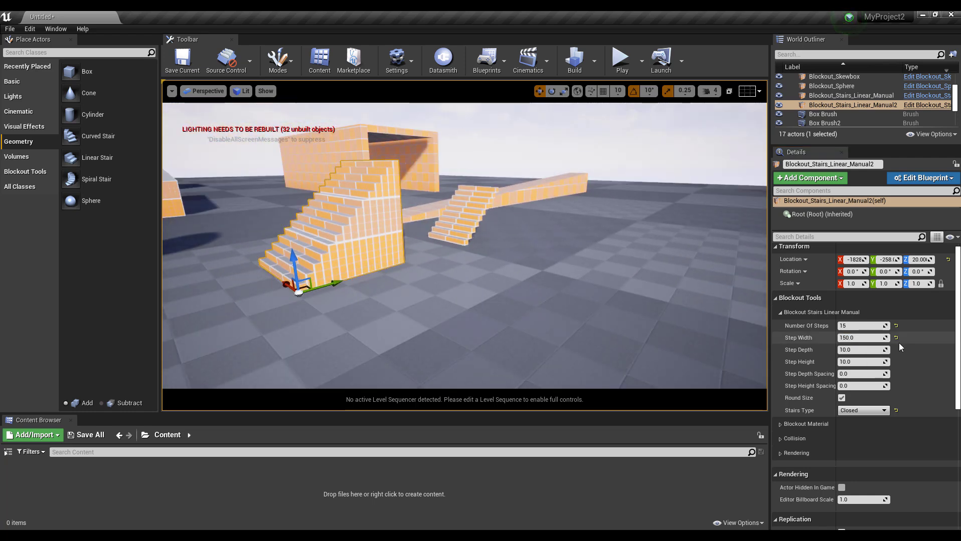
{"action": "left_click", "coordinate": [855, 349]}
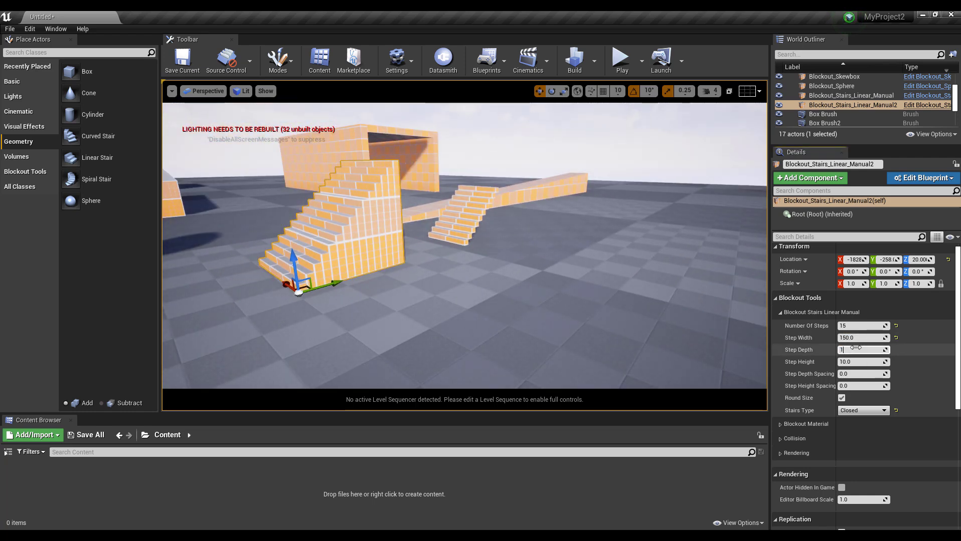
{"action": "key", "text": "Return"}
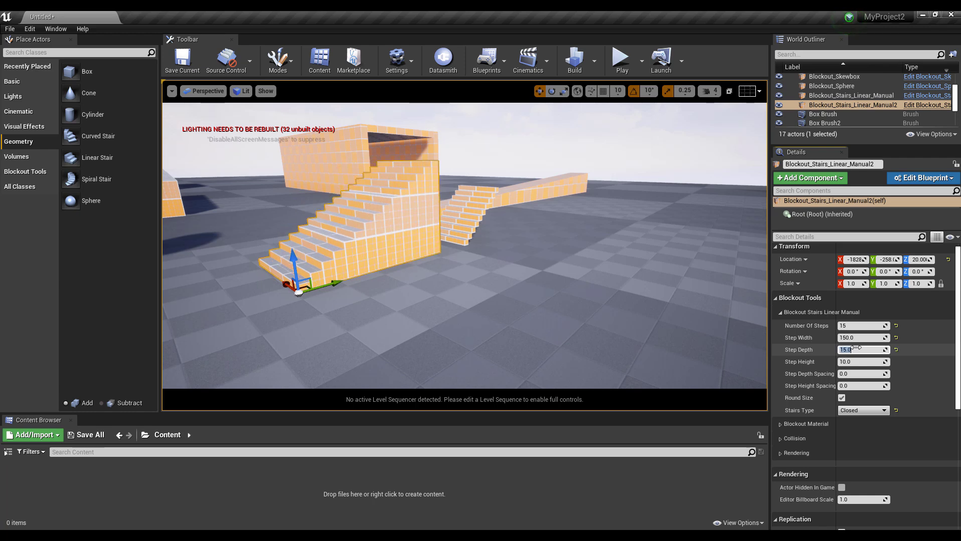
{"action": "left_click_drag", "start_coordinate": [422, 250], "coordinate": [451, 257], "text": "alt"}
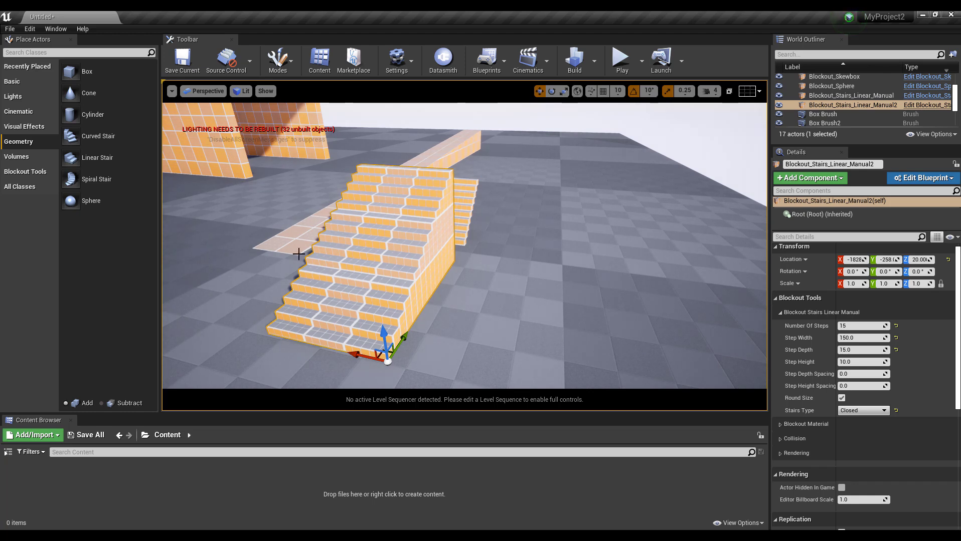
Place a Blockout_Stairs_Curved on the floor beside the closed linear stairs.
{"action": "left_click", "coordinate": [42, 173]}
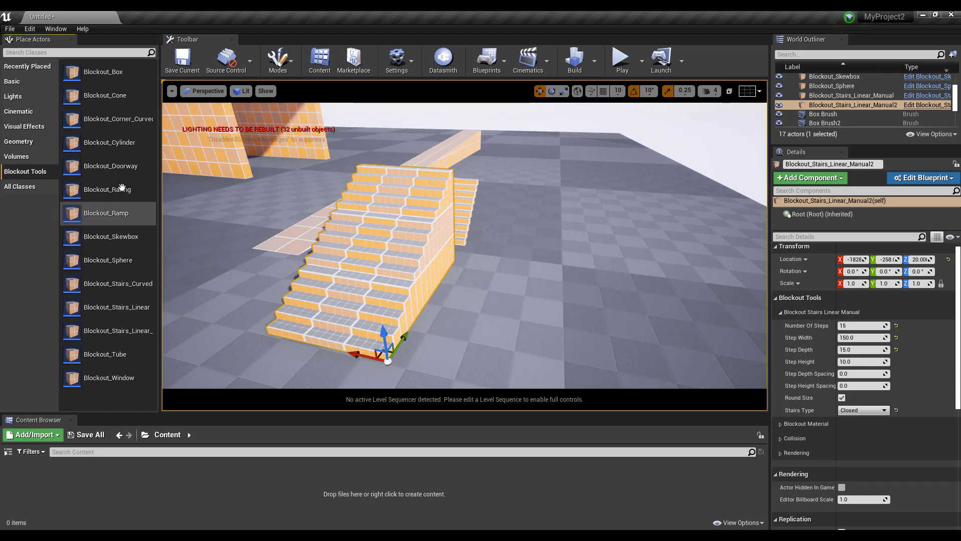
{"action": "left_click_drag", "start_coordinate": [114, 288], "coordinate": [639, 326]}
{"action": "mouse_move", "coordinate": [639, 326]}
{"action": "left_mouse_down", "text": "alt"}
{"action": "mouse_move", "coordinate": [551, 326]}
{"action": "mouse_move", "coordinate": [451, 286]}
{"action": "mouse_move", "coordinate": [642, 341]}
{"action": "mouse_move", "coordinate": [522, 336]}
{"action": "mouse_move", "coordinate": [637, 341]}
{"action": "left_mouse_up", "text": "alt"}
{"action": "left_click_drag", "start_coordinate": [521, 276], "coordinate": [524, 276], "text": "alt"}
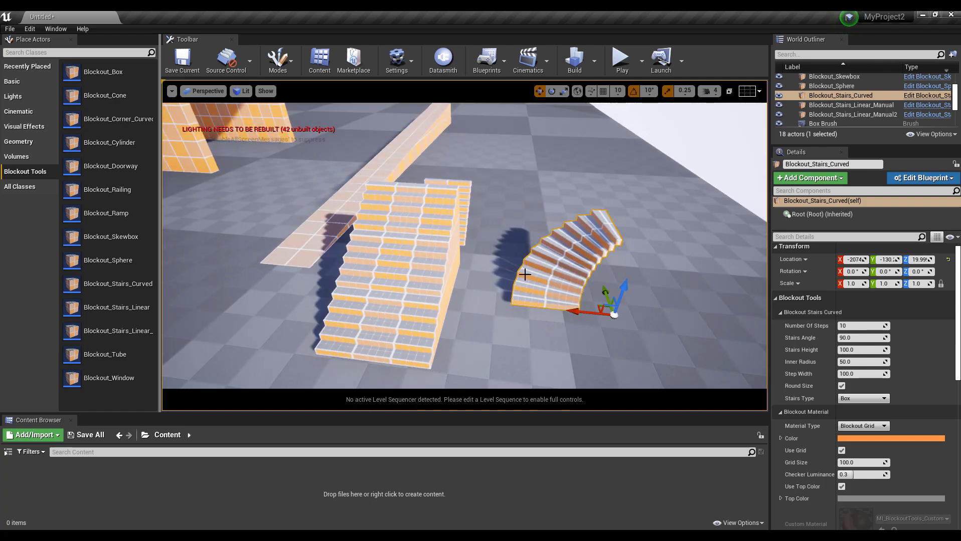
Set the curved stairs' angle to 180 and number of steps to 25.
{"action": "left_click", "coordinate": [862, 339]}
{"action": "type", "text": "180"}
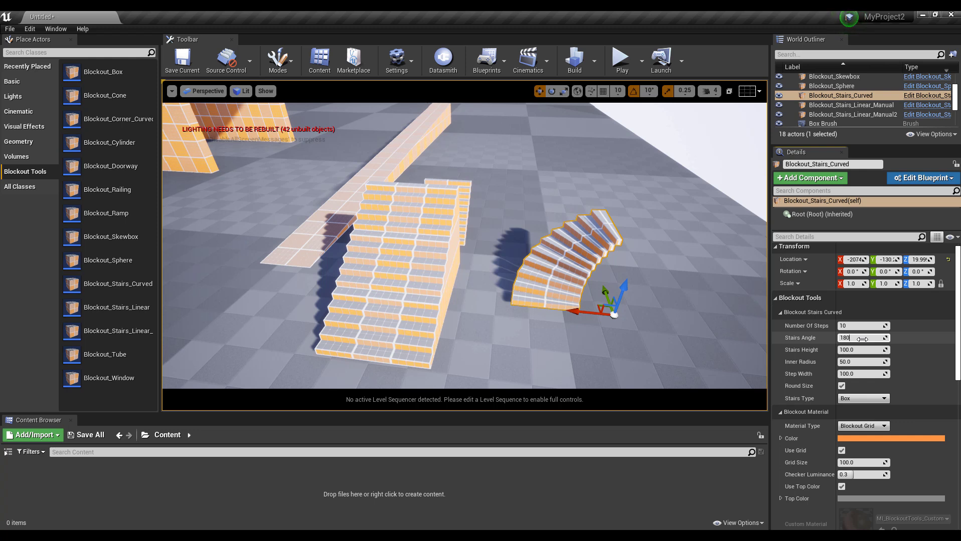
{"action": "key", "text": "Return"}
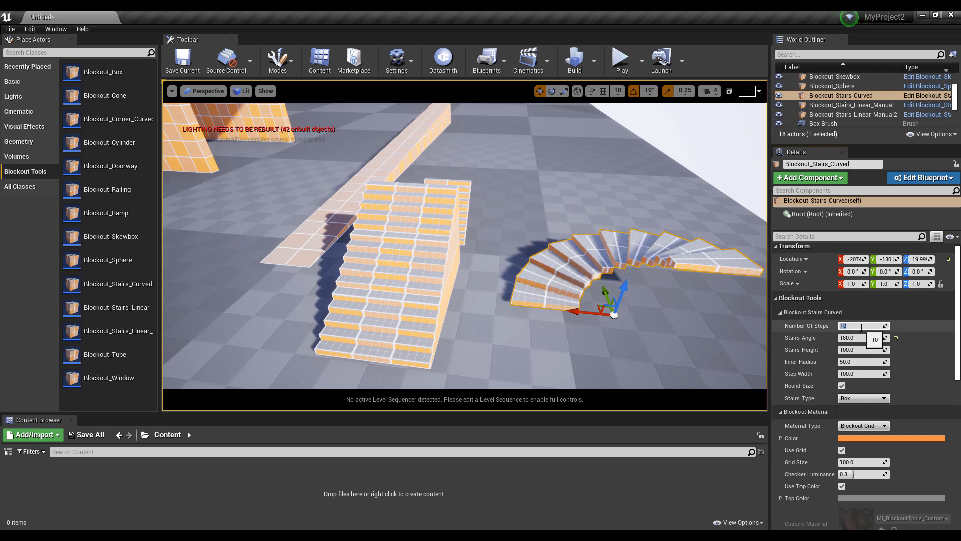
{"action": "left_click", "coordinate": [861, 326]}
{"action": "type", "text": "25"}
{"action": "key", "text": "Return"}
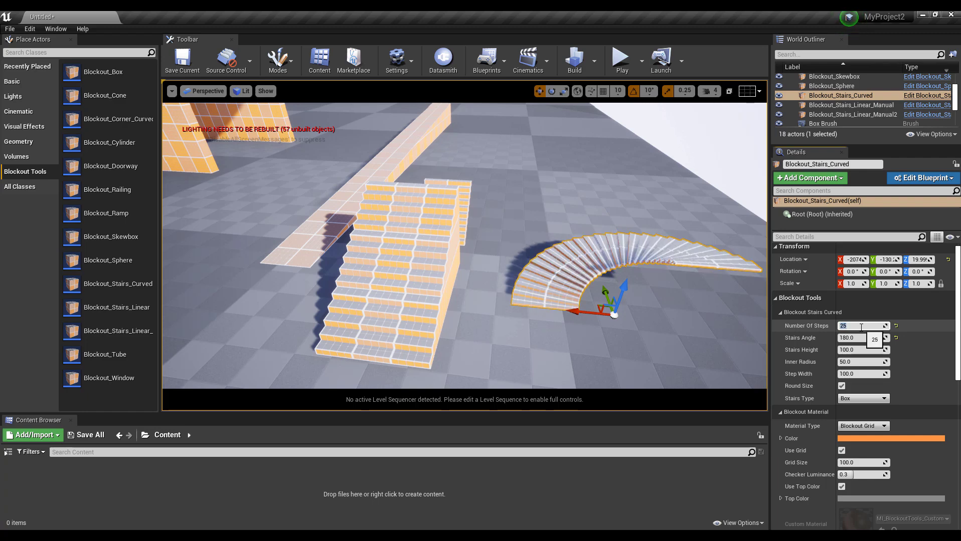
{"action": "mouse_move", "coordinate": [487, 295]}
{"action": "left_mouse_down", "text": "alt"}
{"action": "mouse_move", "coordinate": [576, 281]}
{"action": "mouse_move", "coordinate": [541, 250]}
{"action": "mouse_move", "coordinate": [487, 296]}
{"action": "left_mouse_up", "text": "alt"}
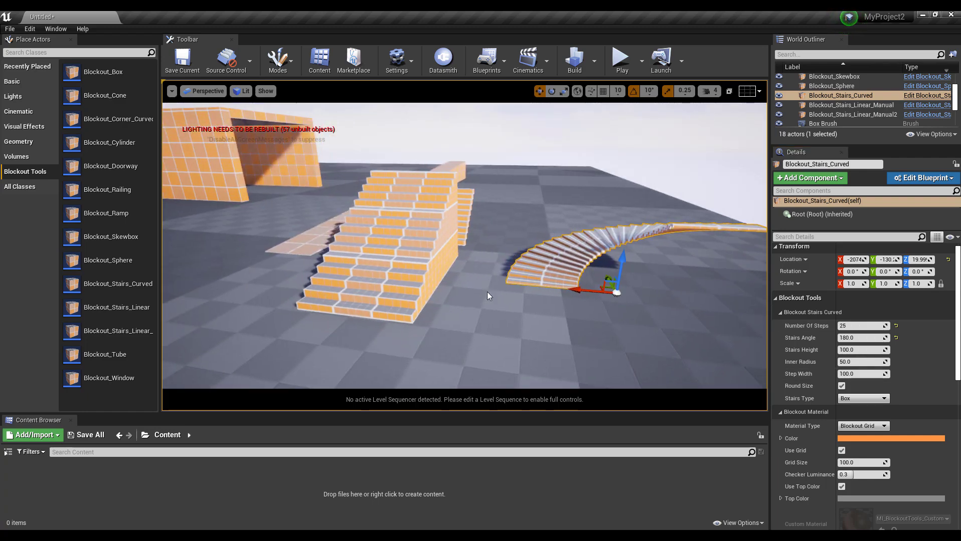
Place a Spiral Stair brush from the Geometry category on the floor near the curved stairs.
{"action": "left_click", "coordinate": [20, 144]}
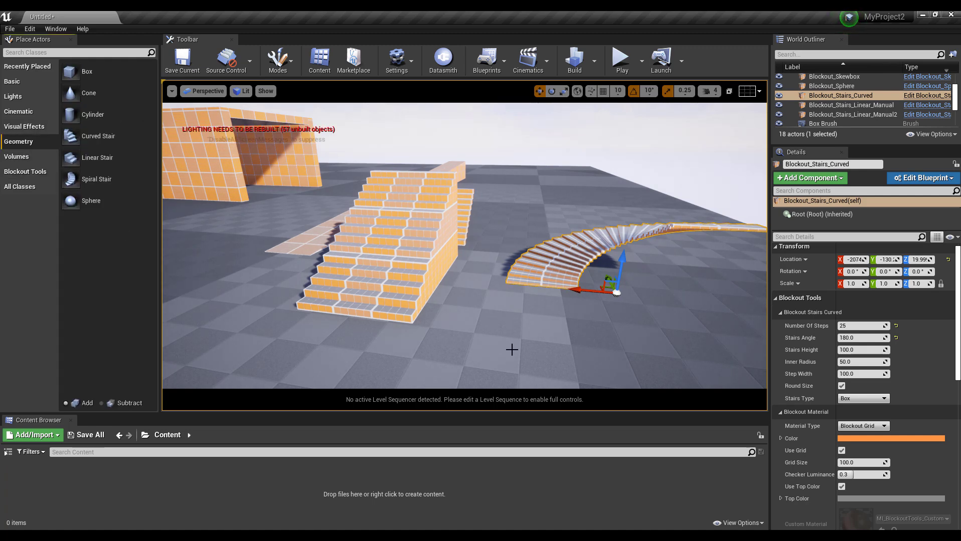
{"action": "right_click_drag", "start_coordinate": [512, 350], "coordinate": [207, 305], "text": "alt"}
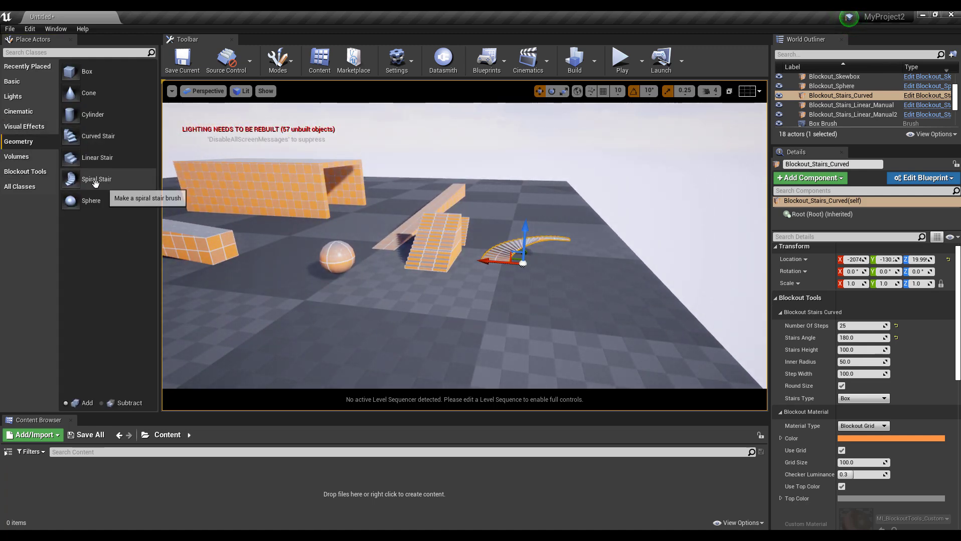
{"action": "mouse_move", "coordinate": [85, 180]}
{"action": "left_mouse_down"}
{"action": "mouse_move", "coordinate": [599, 406]}
{"action": "mouse_move", "coordinate": [456, 311]}
{"action": "mouse_move", "coordinate": [512, 326]}
{"action": "left_mouse_up"}
{"action": "right_click_drag", "start_coordinate": [488, 309], "coordinate": [451, 308]}
{"action": "left_click_drag", "start_coordinate": [586, 362], "coordinate": [366, 213], "text": "alt"}
{"action": "right_click_drag", "start_coordinate": [420, 267], "coordinate": [421, 323], "text": "alt"}
{"action": "left_click_drag", "start_coordinate": [420, 322], "coordinate": [506, 323], "text": "alt"}
{"action": "left_click_drag", "start_coordinate": [443, 306], "coordinate": [416, 310], "text": "alt"}
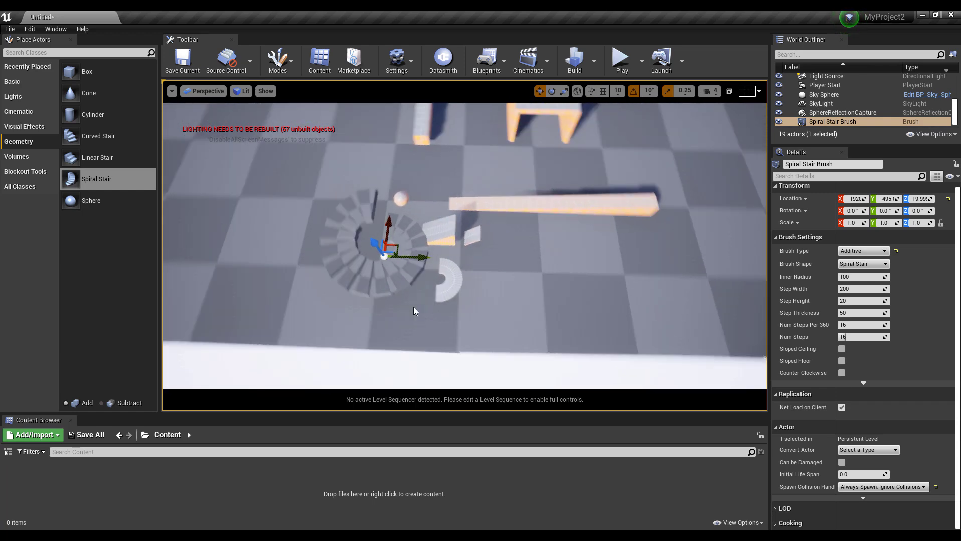
Move the spiral stair brush away from the other shapes to an empty floor area and frame it in the view.
{"action": "left_click_drag", "start_coordinate": [404, 246], "coordinate": [279, 201]}
{"action": "left_click_drag", "start_coordinate": [348, 236], "coordinate": [296, 215], "text": "alt"}
{"action": "key", "text": "f"}
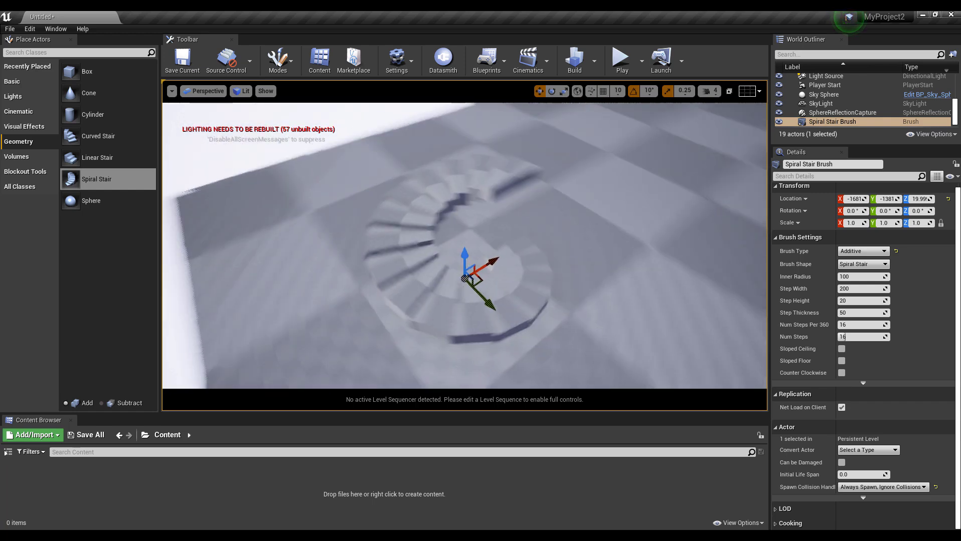
{"action": "left_click_drag", "start_coordinate": [590, 258], "coordinate": [401, 175], "text": "alt"}
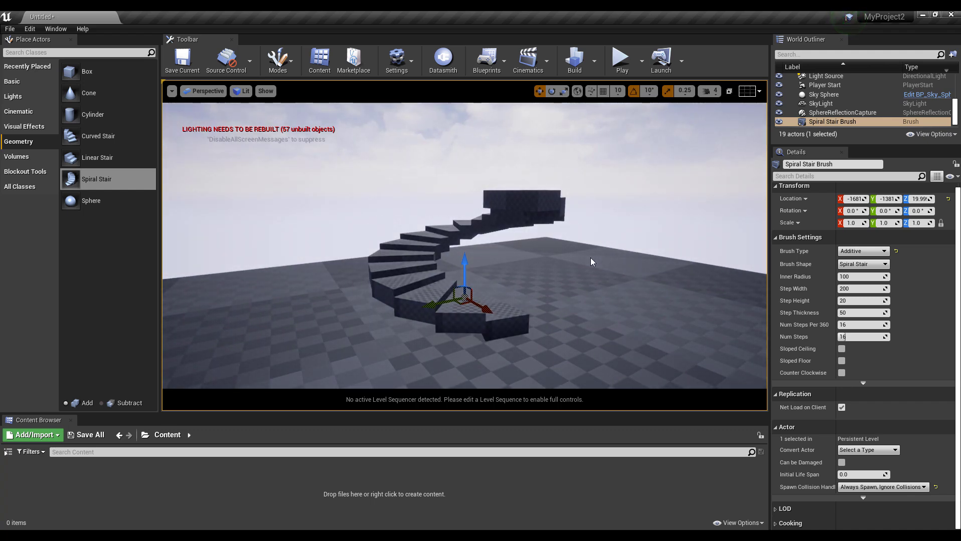
Try duplicating the spiral stair brush beside the original and undo the copy.
{"action": "mouse_move", "coordinate": [454, 289]}
{"action": "left_mouse_down", "text": "alt"}
{"action": "mouse_move", "coordinate": [575, 291]}
{"action": "mouse_move", "coordinate": [569, 297]}
{"action": "left_mouse_up", "text": "alt"}
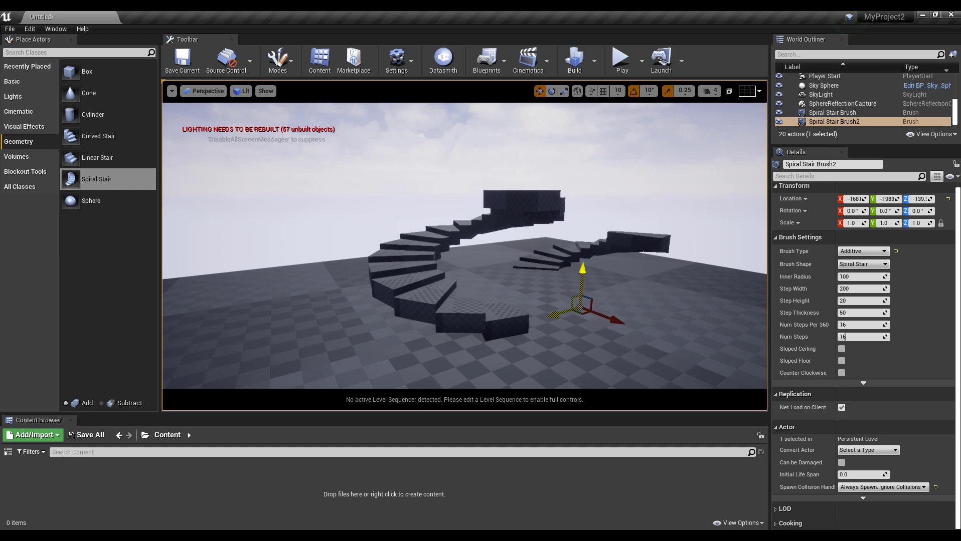
{"action": "key", "text": "ctrl+z"}
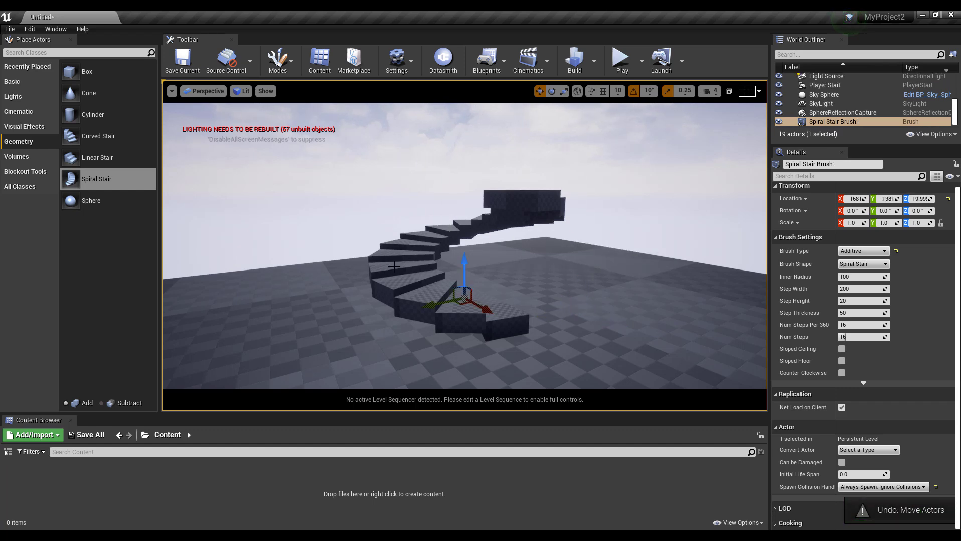
{"action": "key", "text": "ctrl+z"}
Compare the spiral stair brush with the curved blockout stairs from several angles.
{"action": "scroll", "coordinate": [553, 289], "scroll_direction": "down", "scroll_amount": 5}
{"action": "left_click_drag", "start_coordinate": [560, 293], "coordinate": [778, 397], "text": "alt"}
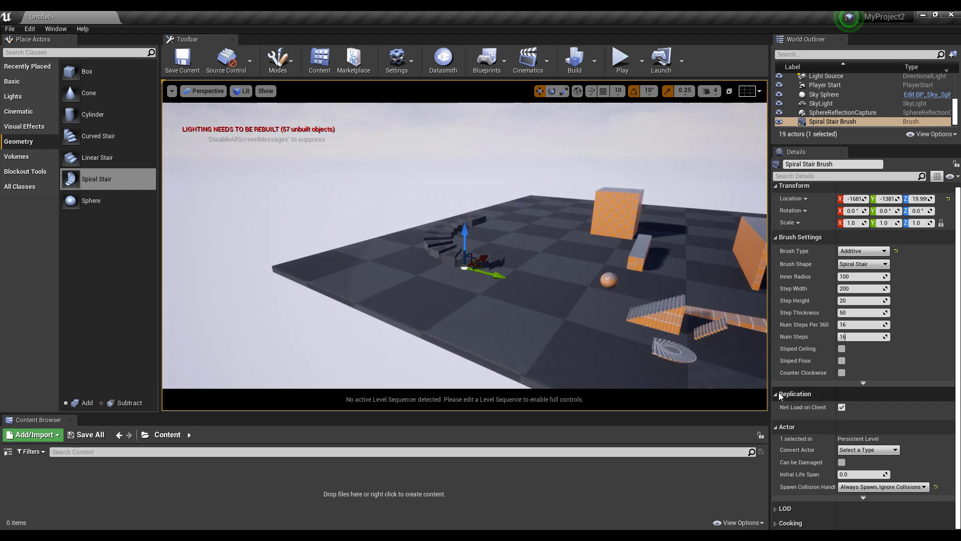
{"action": "left_click", "coordinate": [675, 354]}
{"action": "left_click_drag", "start_coordinate": [675, 353], "coordinate": [636, 325], "text": "alt"}
{"action": "left_click", "coordinate": [667, 338]}
{"action": "mouse_move", "coordinate": [585, 345]}
{"action": "left_mouse_down", "text": "alt"}
{"action": "mouse_move", "coordinate": [609, 333]}
{"action": "mouse_move", "coordinate": [592, 306]}
{"action": "mouse_move", "coordinate": [610, 341]}
{"action": "mouse_move", "coordinate": [601, 336]}
{"action": "left_mouse_up", "text": "alt"}
{"action": "scroll", "coordinate": [472, 295], "scroll_direction": "up", "scroll_amount": 4}
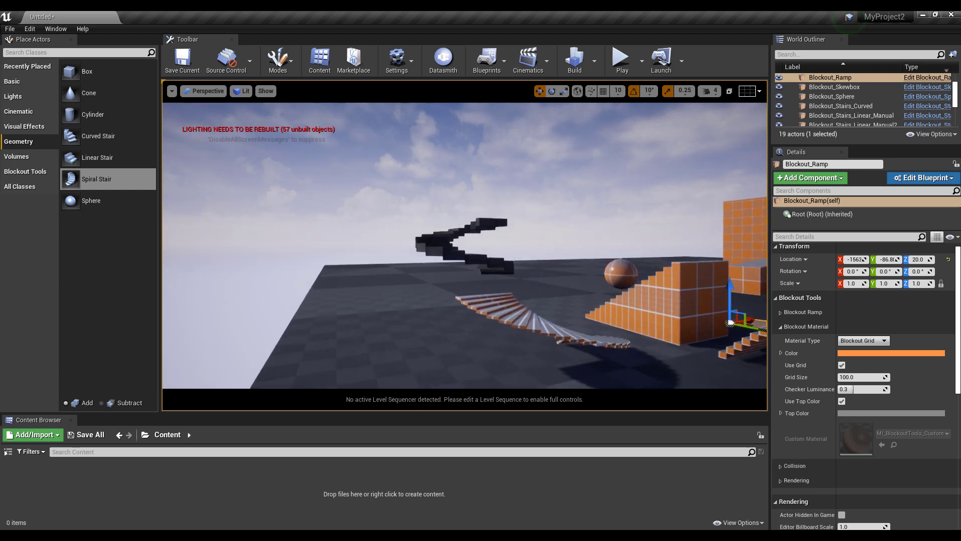
Try the Closed stairs type on the curved blockout stairs and set the type to Sloped.
{"action": "left_click", "coordinate": [486, 309]}
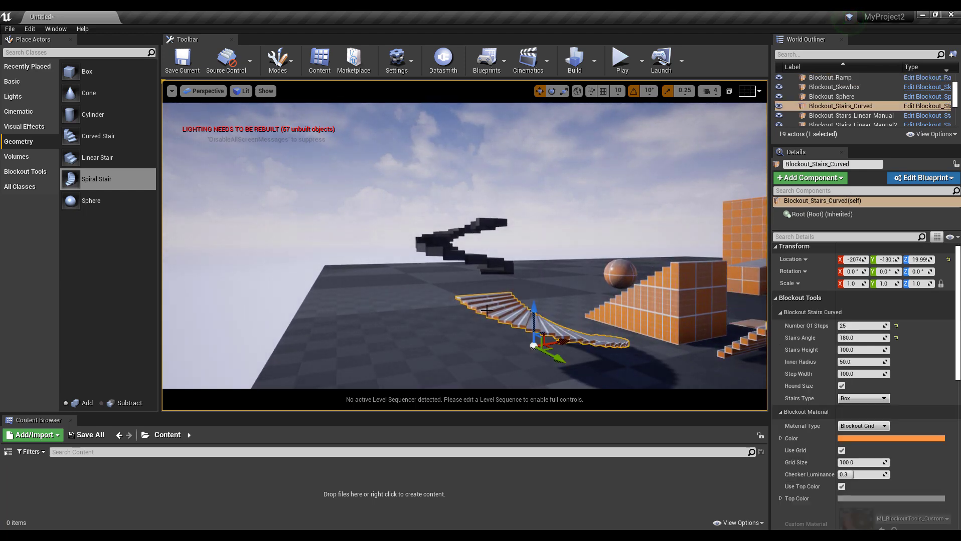
{"action": "left_click", "coordinate": [862, 399]}
{"action": "left_click", "coordinate": [861, 419]}
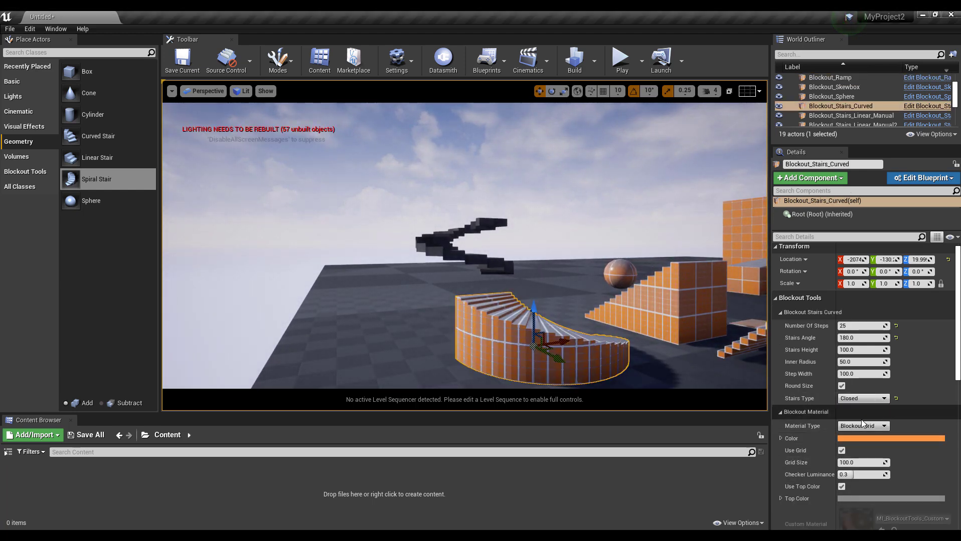
{"action": "left_click", "coordinate": [862, 400]}
{"action": "left_click", "coordinate": [864, 408]}
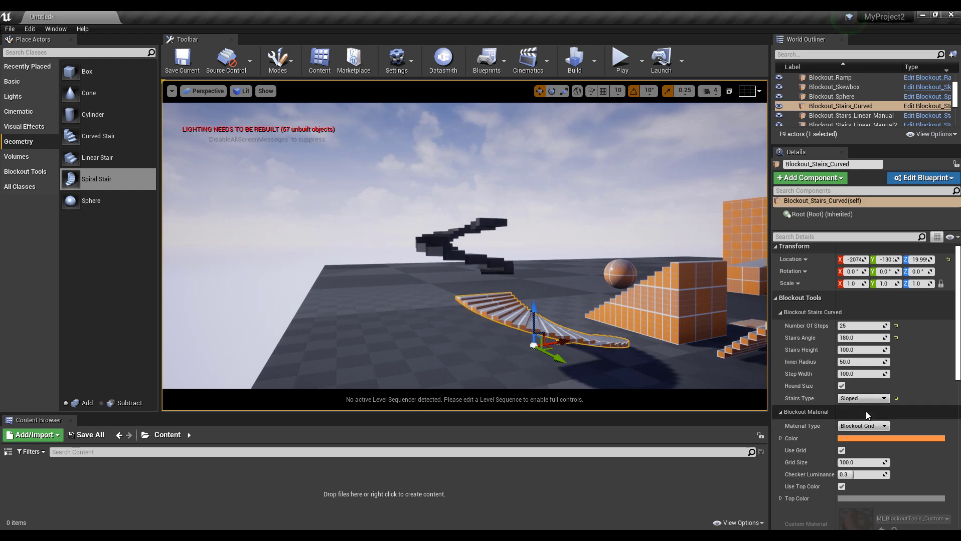
Try a step thickness of 89 in the spiral stair brush's settings and undo it.
{"action": "left_click", "coordinate": [433, 252]}
{"action": "scroll", "coordinate": [436, 267], "scroll_direction": "up", "scroll_amount": 3}
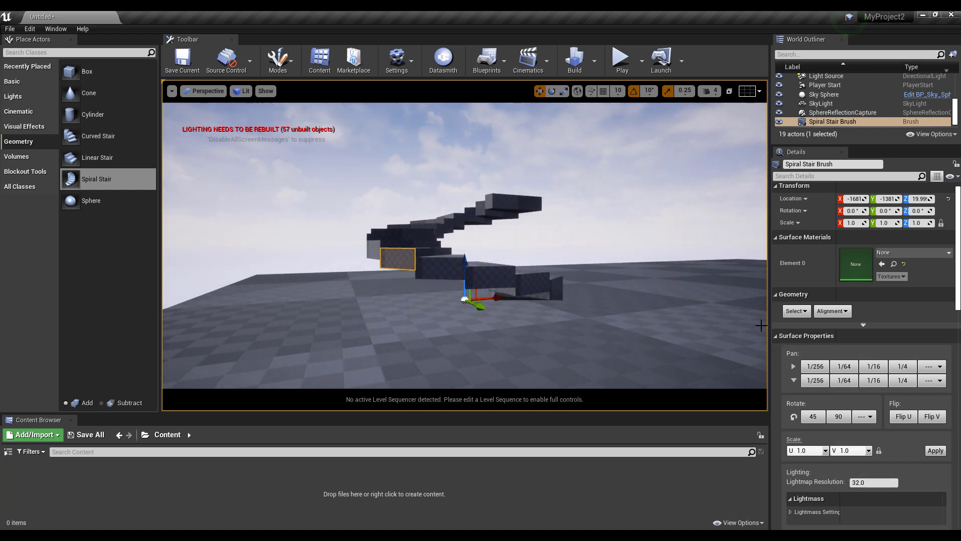
{"action": "left_click", "coordinate": [790, 311]}
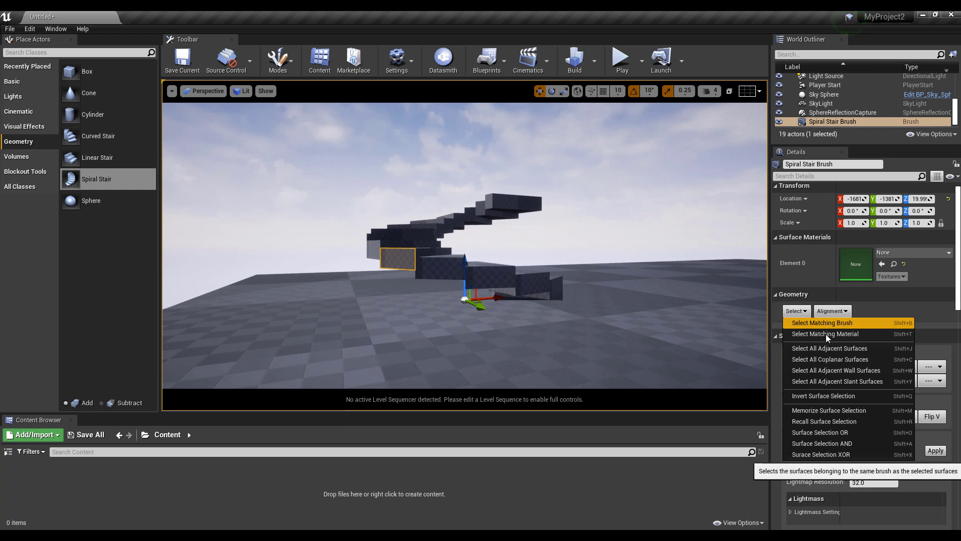
{"action": "left_click", "coordinate": [891, 296]}
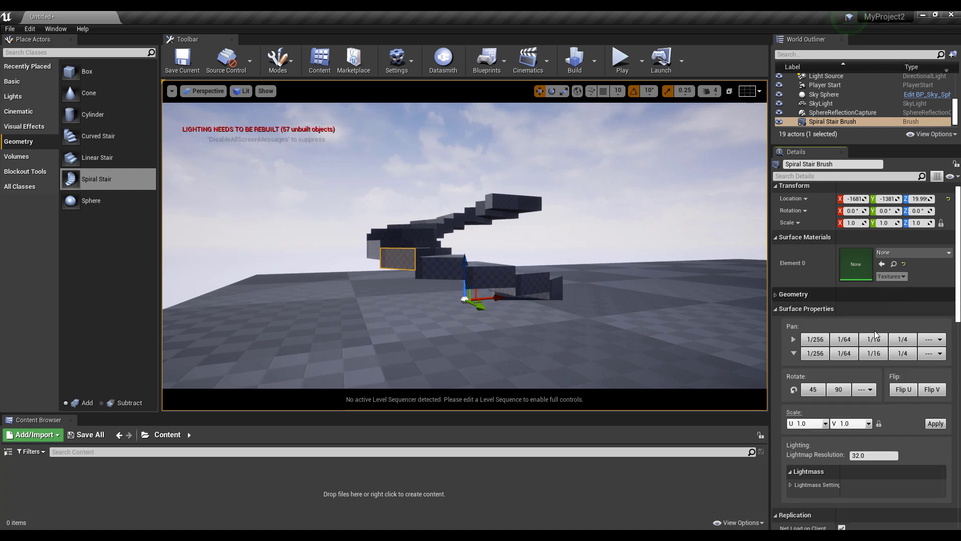
{"action": "scroll", "coordinate": [797, 464], "scroll_direction": "down", "scroll_amount": 4}
{"action": "scroll", "coordinate": [805, 456], "scroll_direction": "down", "scroll_amount": 3}
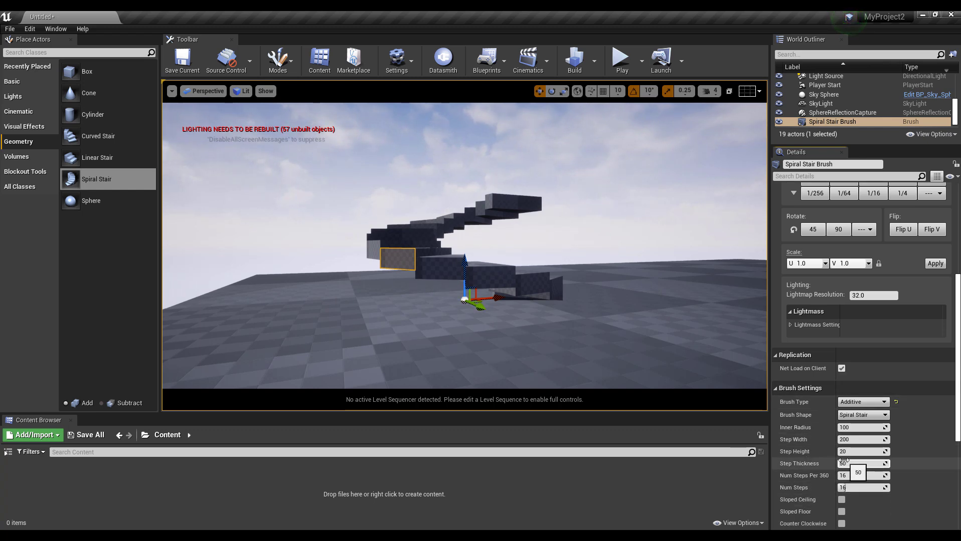
{"action": "left_click_drag", "start_coordinate": [860, 464], "coordinate": [863, 464]}
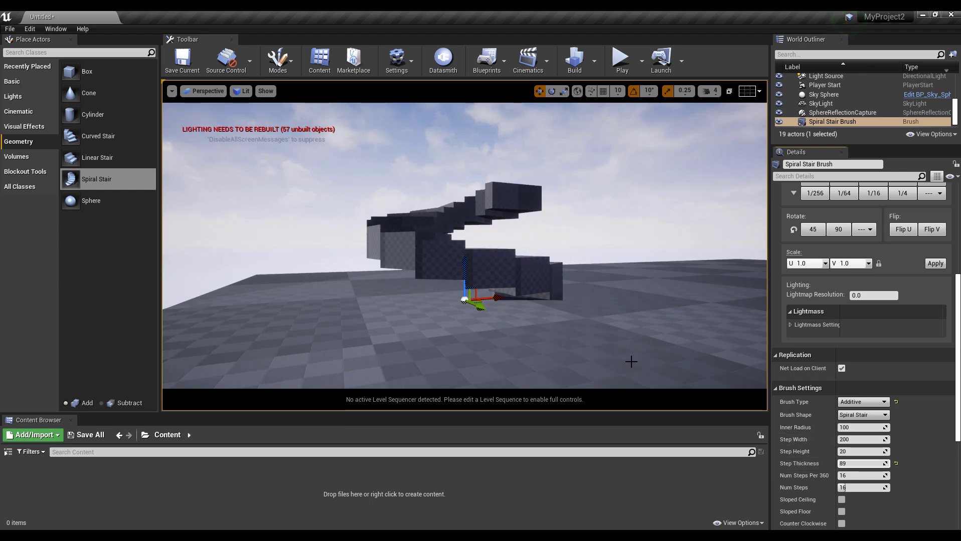
{"action": "key", "text": "ctrl+z"}
Delete the spiral stair brush and place a Linear Stair brush on the floor in its place.
{"action": "left_click_drag", "start_coordinate": [560, 337], "coordinate": [484, 287], "text": "alt"}
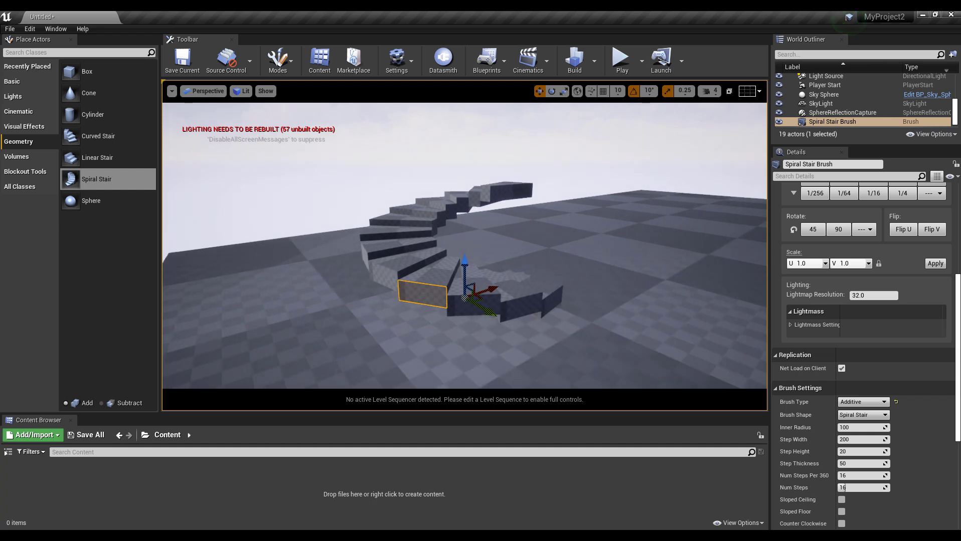
{"action": "key", "text": "Delete"}
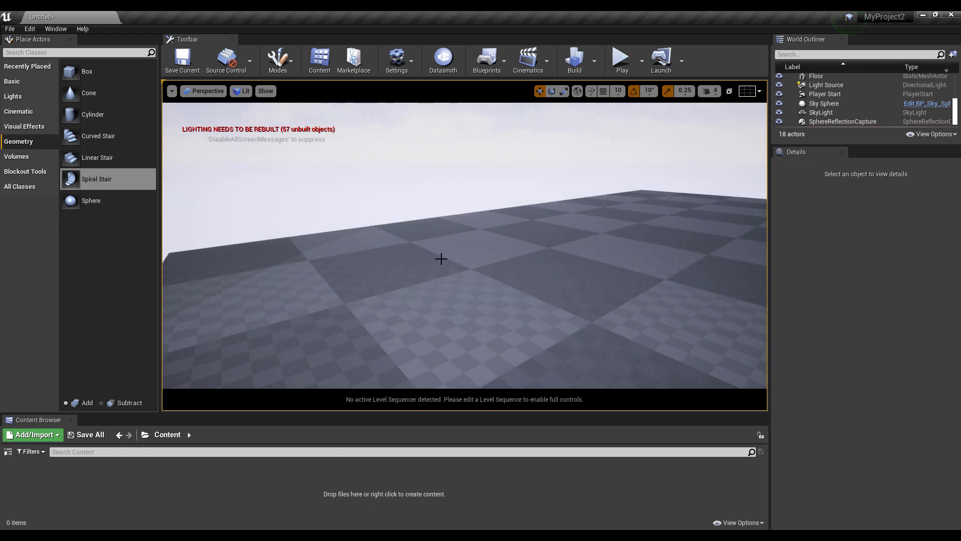
{"action": "mouse_move", "coordinate": [71, 158]}
{"action": "left_mouse_down"}
{"action": "mouse_move", "coordinate": [438, 261]}
{"action": "mouse_move", "coordinate": [472, 313]}
{"action": "left_mouse_up"}
{"action": "left_click_drag", "start_coordinate": [552, 293], "coordinate": [471, 260], "text": "alt"}
{"action": "scroll", "coordinate": [522, 274], "scroll_direction": "up", "scroll_amount": 3}
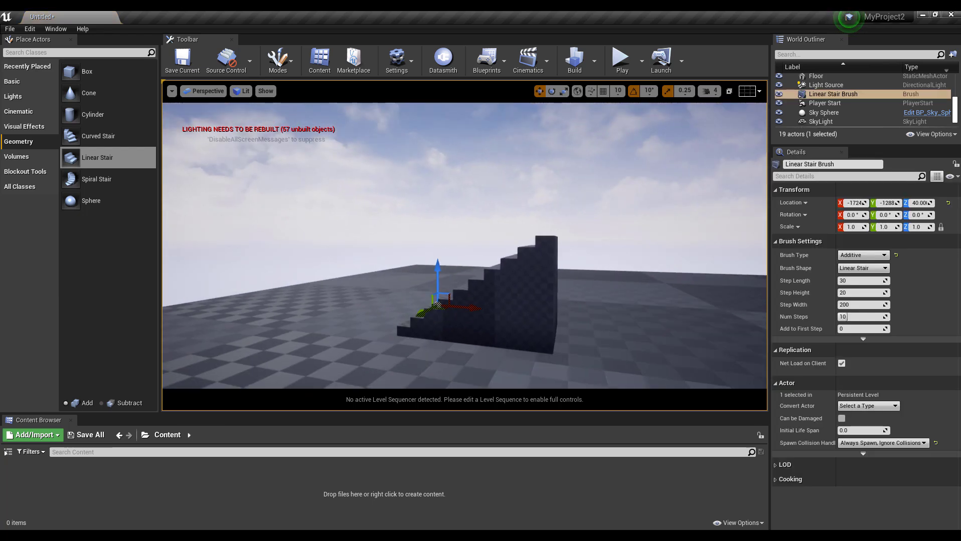
Place a Box brush from the Geometry category on the floor against the tall end of the linear stairs.
{"action": "left_click", "coordinate": [520, 288]}
{"action": "left_click_drag", "start_coordinate": [72, 71], "coordinate": [590, 347]}
{"action": "left_click_drag", "start_coordinate": [528, 295], "coordinate": [556, 341], "text": "alt"}
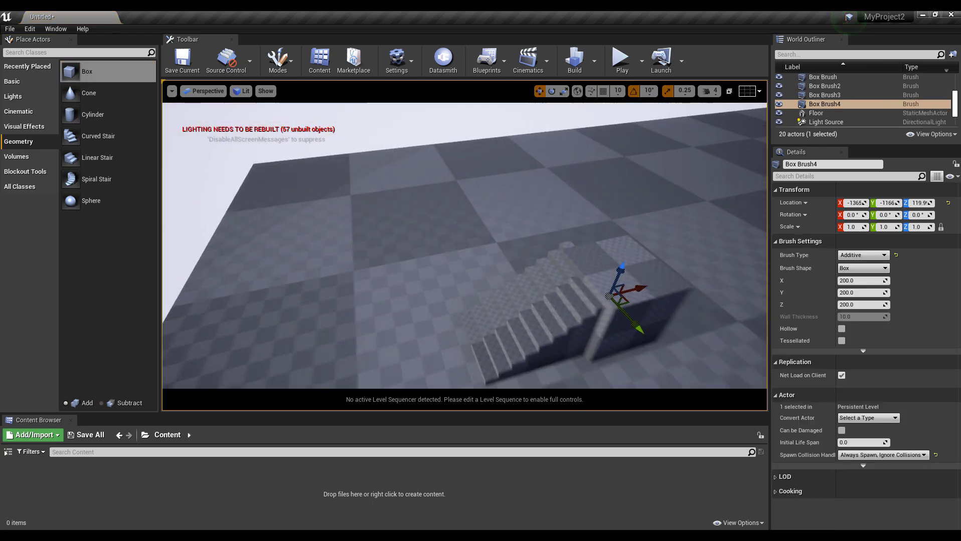
{"action": "scroll", "coordinate": [604, 248], "scroll_direction": "up", "scroll_amount": 5}
{"action": "middle_click_drag", "start_coordinate": [521, 173], "coordinate": [585, 207]}
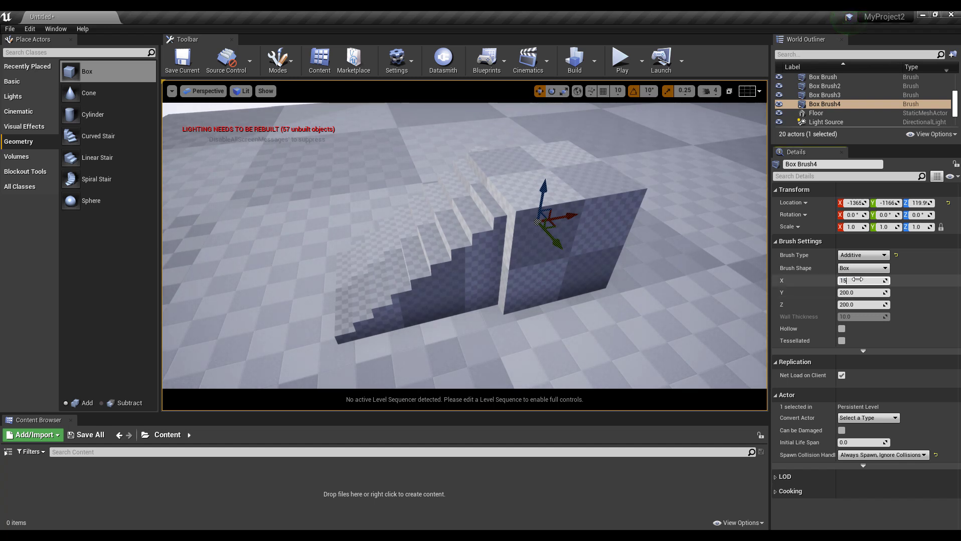
Set the box brush's X, Y and Z dimensions to 150.
{"action": "type", "text": "0"}
{"action": "key", "text": "Tab"}
{"action": "type", "text": "150"}
{"action": "key", "text": "Tab"}
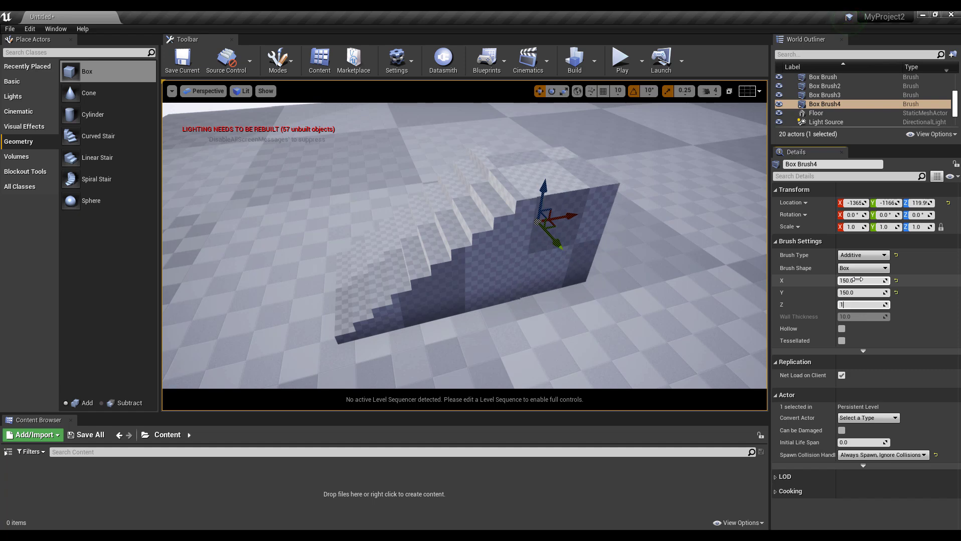
{"action": "type", "text": "150"}
{"action": "key", "text": "Return"}
Move the box brush along the X axis so it stands clear of the linear stairs.
{"action": "left_click_drag", "start_coordinate": [604, 271], "coordinate": [481, 261], "text": "alt"}
{"action": "left_click_drag", "start_coordinate": [545, 259], "coordinate": [587, 272]}
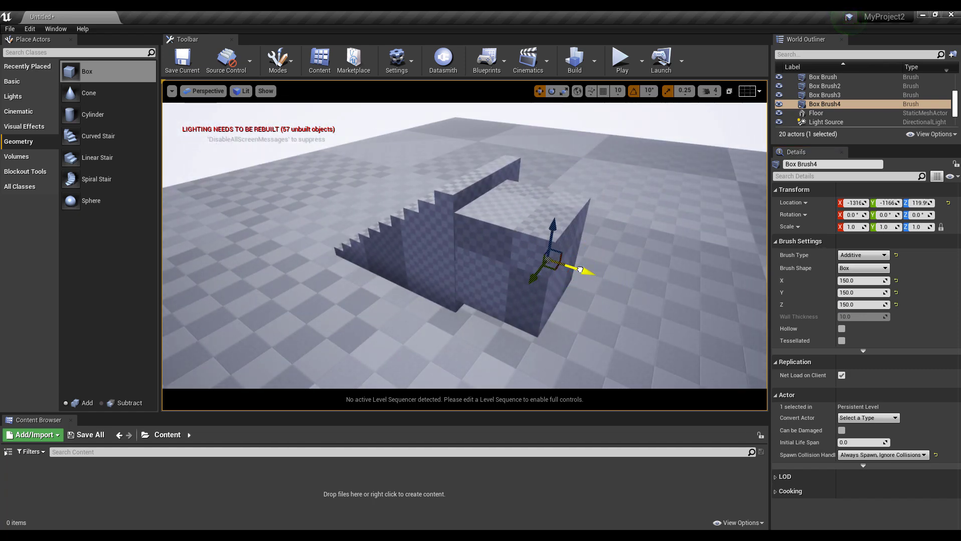
{"action": "right_click_drag", "start_coordinate": [587, 272], "coordinate": [587, 272]}
{"action": "right_click_drag", "start_coordinate": [546, 216], "coordinate": [545, 216]}
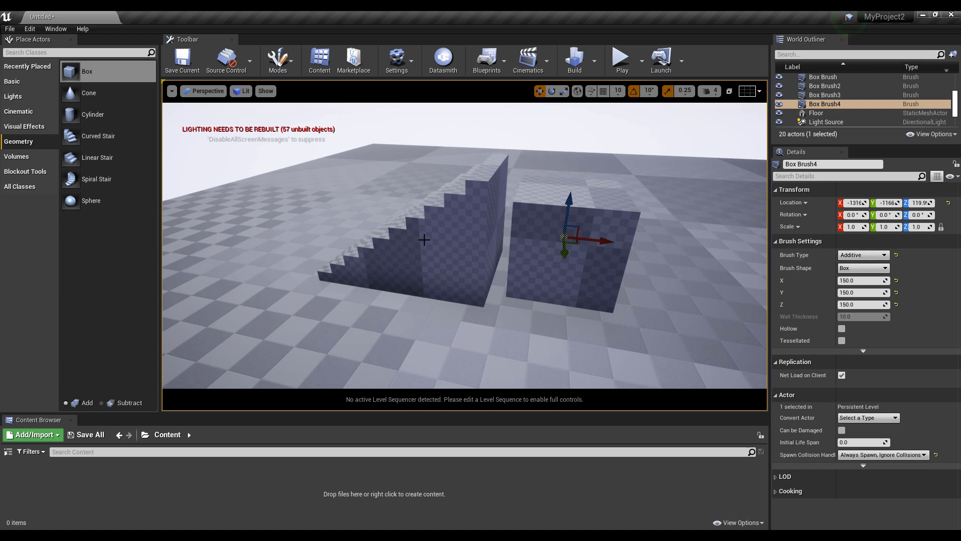
Check the linear stair brush's settings and change the box brush's type to Subtractive.
{"action": "left_click", "coordinate": [451, 219]}
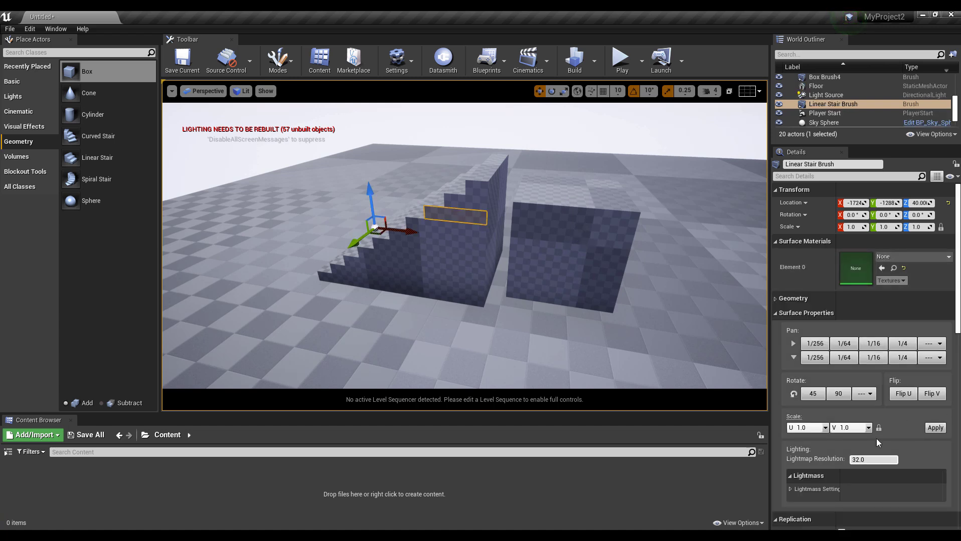
{"action": "scroll", "coordinate": [871, 408], "scroll_direction": "down", "scroll_amount": 2}
{"action": "scroll", "coordinate": [825, 475], "scroll_direction": "down", "scroll_amount": 2}
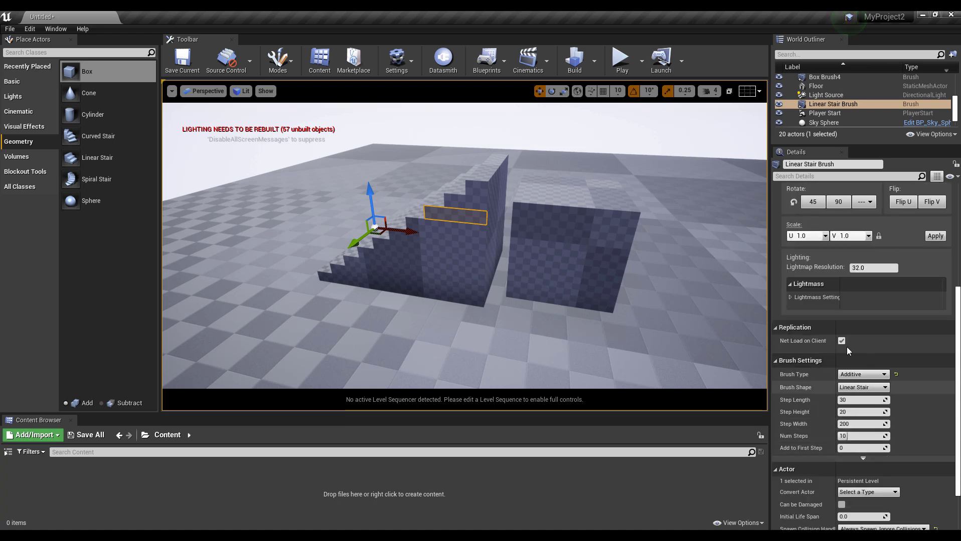
{"action": "left_click", "coordinate": [600, 235]}
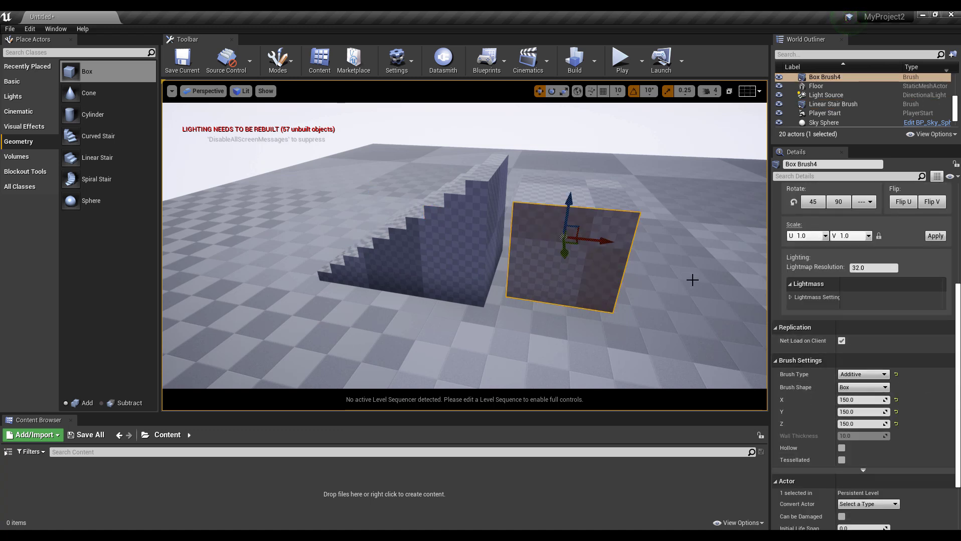
{"action": "left_click", "coordinate": [862, 374]}
{"action": "left_click", "coordinate": [856, 397]}
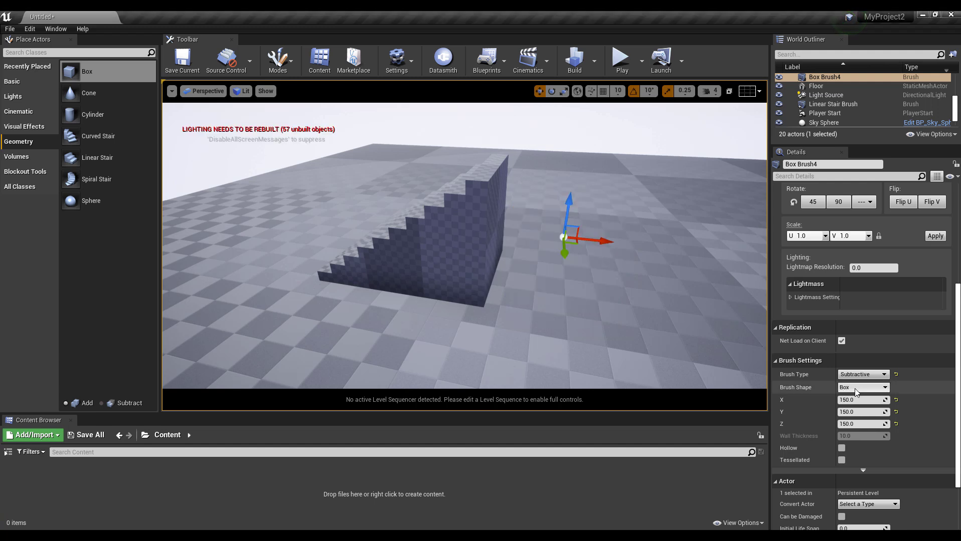
Move the subtractive box brush into the back of the linear stairs to carve an opening and centre it sideways.
{"action": "left_click_drag", "start_coordinate": [624, 281], "coordinate": [554, 246], "text": "alt"}
{"action": "mouse_move", "coordinate": [589, 277]}
{"action": "left_mouse_down", "text": "alt"}
{"action": "mouse_move", "coordinate": [552, 273]}
{"action": "mouse_move", "coordinate": [476, 236]}
{"action": "mouse_move", "coordinate": [506, 238]}
{"action": "mouse_move", "coordinate": [546, 270]}
{"action": "left_mouse_up", "text": "alt"}
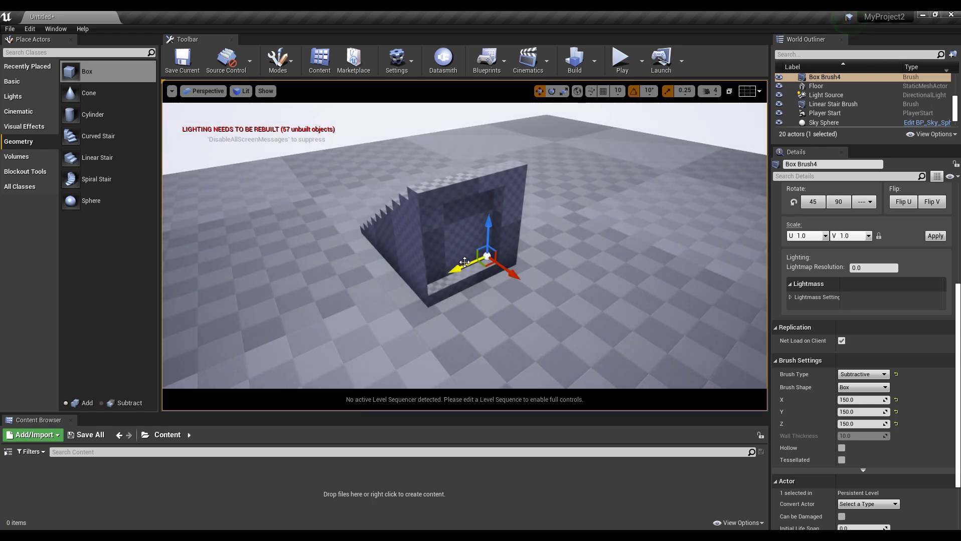
{"action": "left_click_drag", "start_coordinate": [465, 263], "coordinate": [476, 256]}
{"action": "mouse_move", "coordinate": [526, 309]}
{"action": "left_mouse_down", "text": "alt"}
{"action": "mouse_move", "coordinate": [534, 254]}
{"action": "mouse_move", "coordinate": [573, 285]}
{"action": "mouse_move", "coordinate": [573, 317]}
{"action": "left_mouse_up", "text": "alt"}
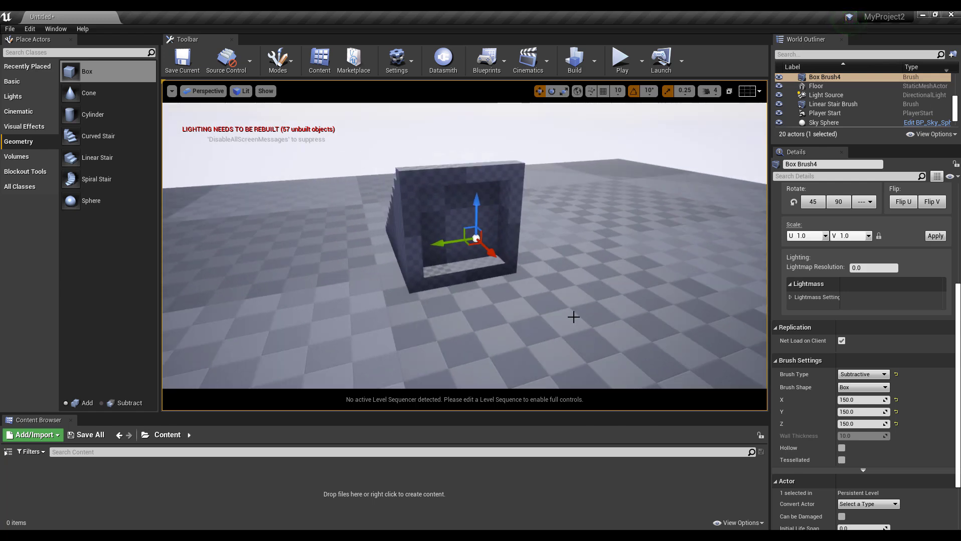
{"action": "right_click_drag", "start_coordinate": [559, 260], "coordinate": [516, 259]}
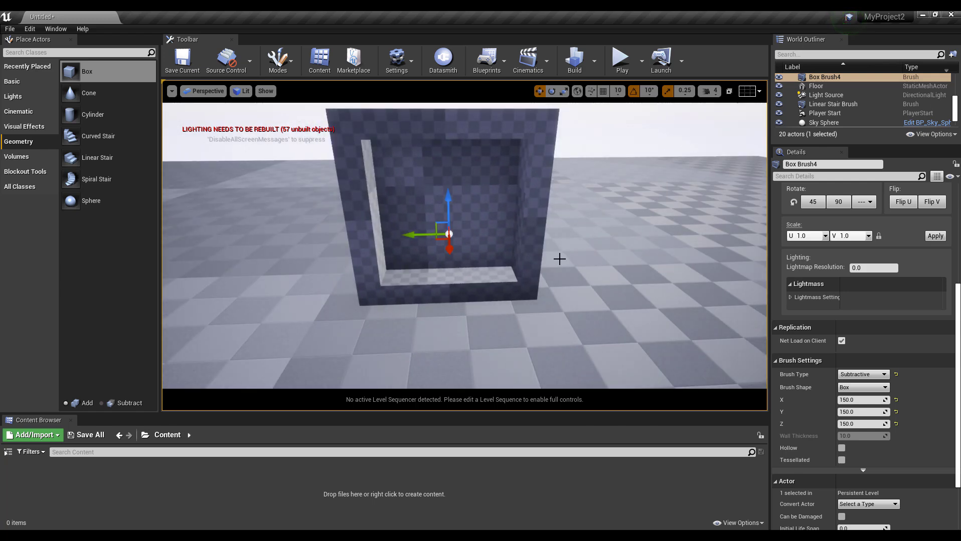
Shift the subtractive box brush vertically and along the X axis to alter the opening cut into the stairs.
{"action": "left_click", "coordinate": [559, 259]}
{"action": "left_click", "coordinate": [408, 271]}
{"action": "left_click", "coordinate": [439, 287]}
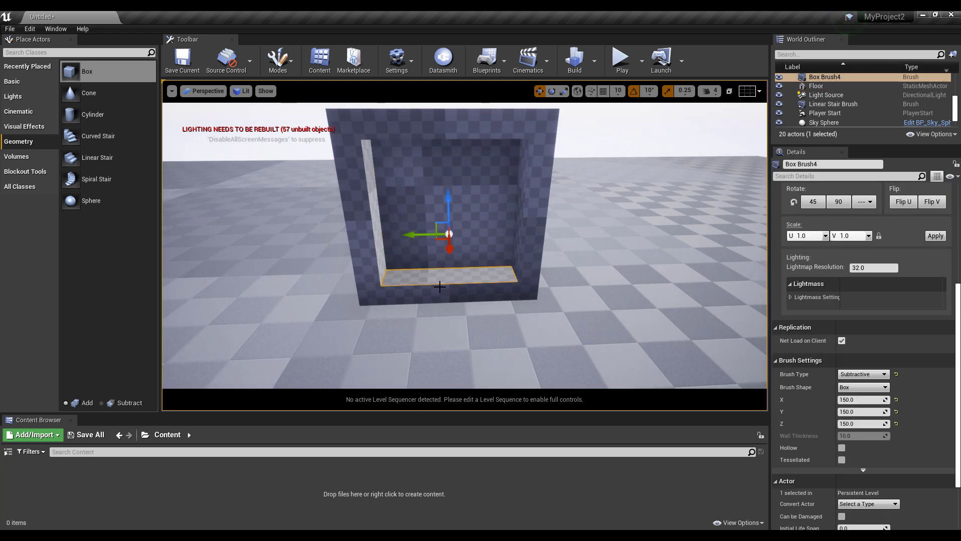
{"action": "left_click_drag", "start_coordinate": [448, 230], "coordinate": [448, 203]}
{"action": "left_click_drag", "start_coordinate": [601, 233], "coordinate": [501, 233], "text": "alt"}
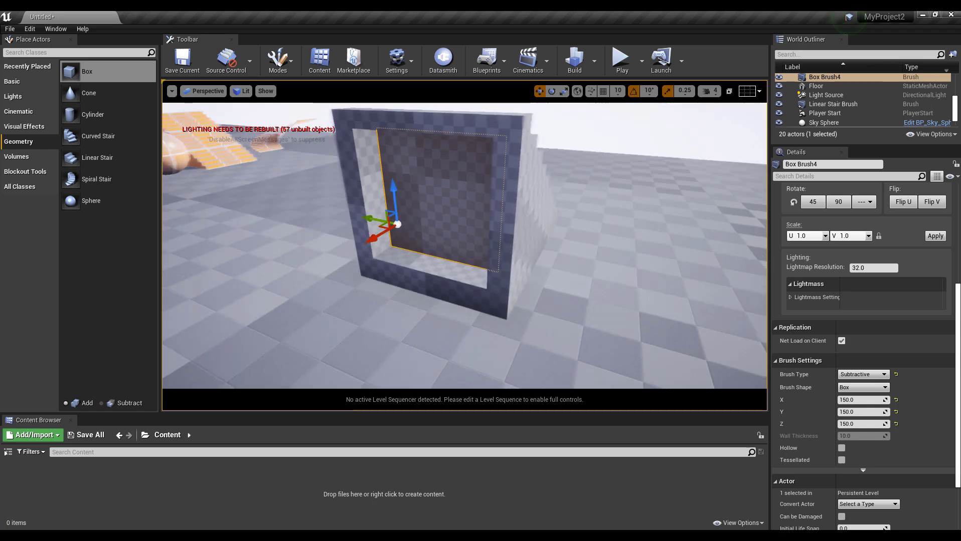
{"action": "mouse_move", "coordinate": [381, 236]}
{"action": "left_mouse_down"}
{"action": "mouse_move", "coordinate": [402, 228]}
{"action": "mouse_move", "coordinate": [520, 245]}
{"action": "mouse_move", "coordinate": [655, 241]}
{"action": "mouse_move", "coordinate": [610, 258]}
{"action": "mouse_move", "coordinate": [670, 251]}
{"action": "left_mouse_up"}
Collapse the box brush's settings, then select the blockout skewbox and frame it in the view.
{"action": "scroll", "coordinate": [464, 246], "scroll_direction": "down", "scroll_amount": 4}
{"action": "scroll", "coordinate": [697, 350], "scroll_direction": "down", "scroll_amount": 8}
{"action": "left_click", "coordinate": [800, 360]}
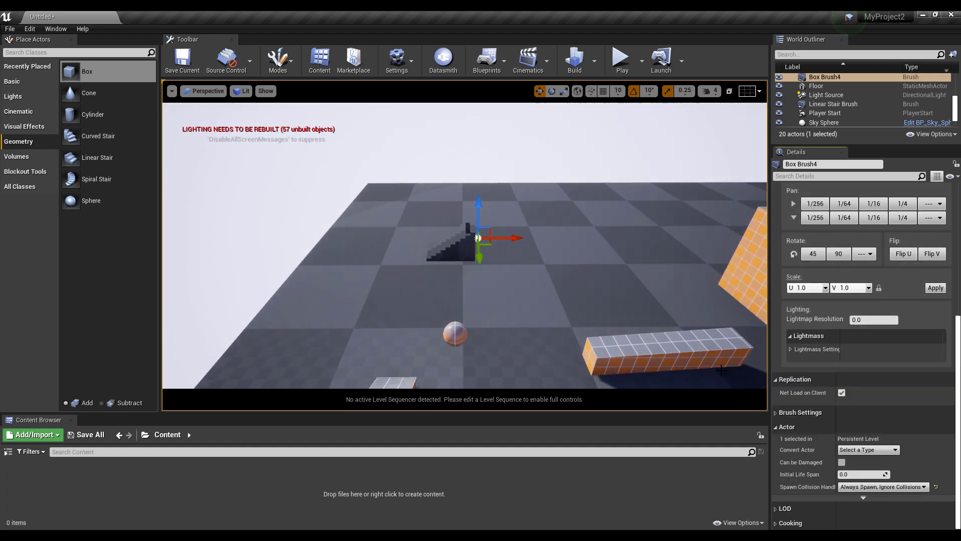
{"action": "left_click", "coordinate": [674, 340]}
{"action": "key", "text": "f"}
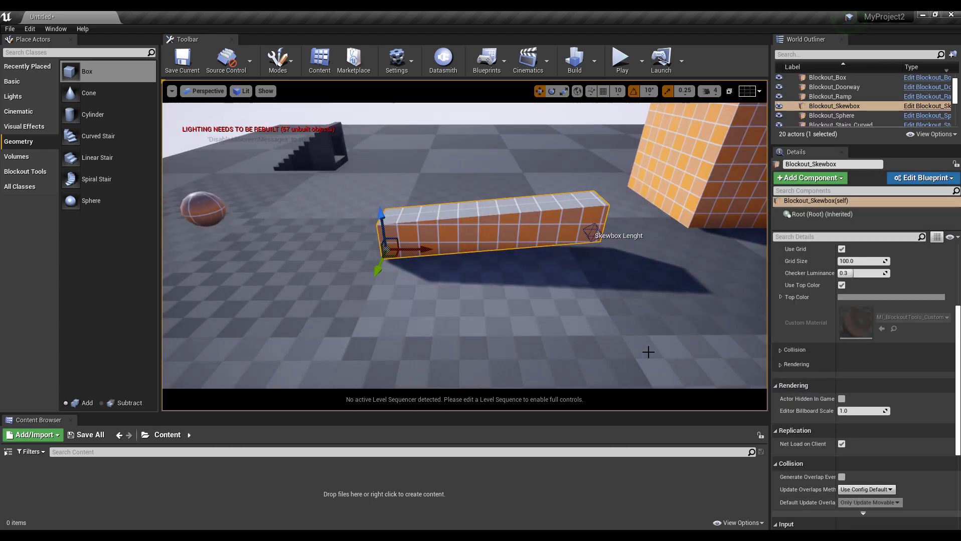
Place a Blockout_Window near the skewbox and resize it to about 47 × 283 × 285.
{"action": "left_click", "coordinate": [25, 172]}
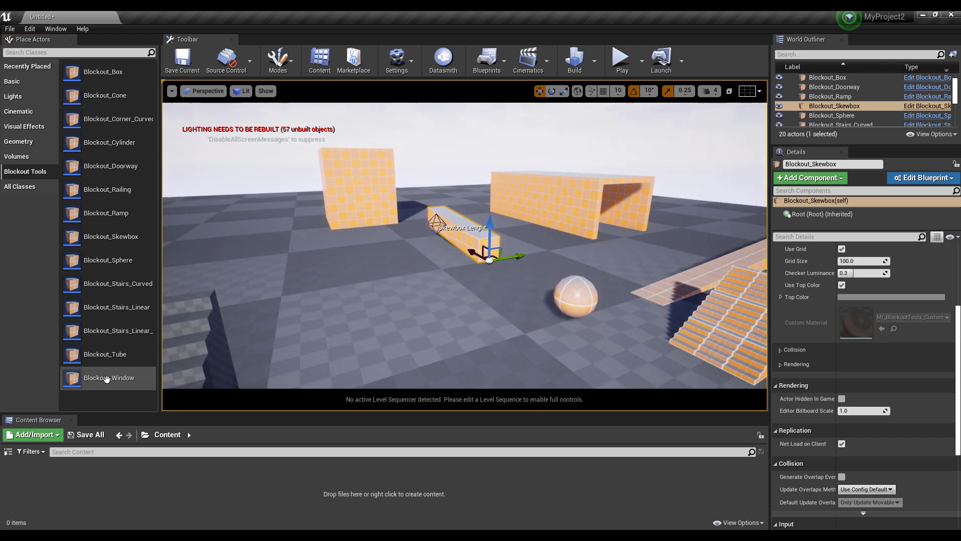
{"action": "left_click_drag", "start_coordinate": [107, 379], "coordinate": [475, 200]}
{"action": "left_click", "coordinate": [420, 258]}
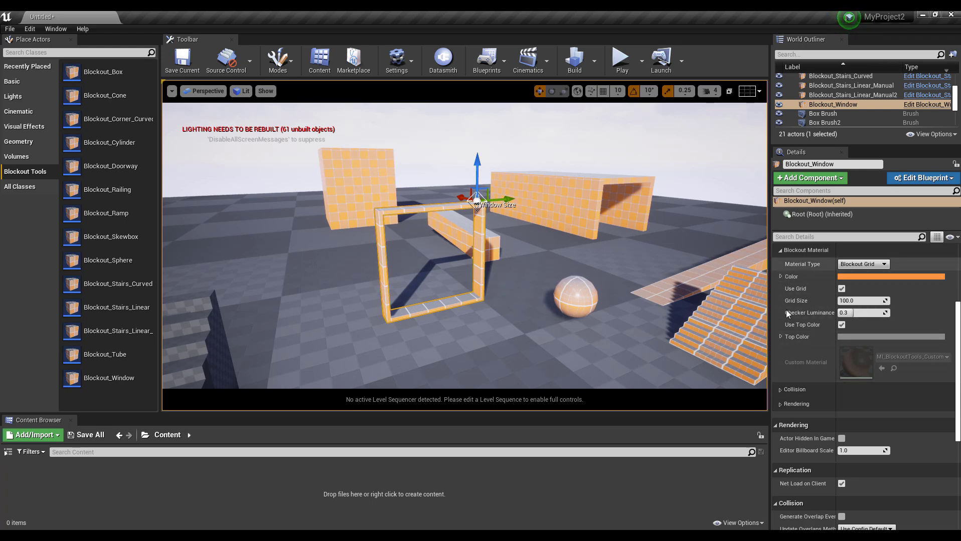
Set the blockout window's casing thickness to 21 and view the frame together with the other shapes.
{"action": "scroll", "coordinate": [797, 321], "scroll_direction": "up", "scroll_amount": 3}
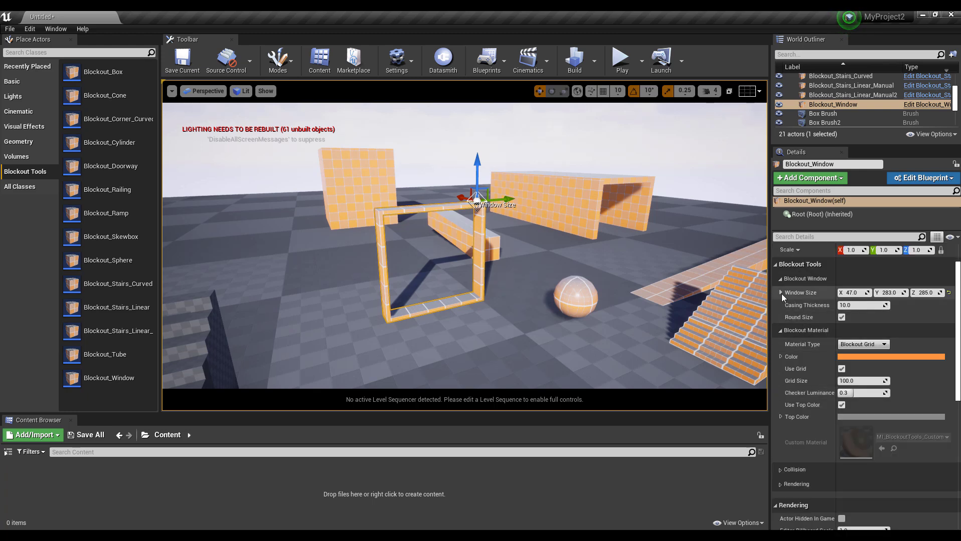
{"action": "left_click_drag", "start_coordinate": [865, 305], "coordinate": [879, 305]}
{"action": "left_click_drag", "start_coordinate": [283, 236], "coordinate": [301, 256], "text": "alt"}
{"action": "right_click_drag", "start_coordinate": [740, 356], "coordinate": [692, 356], "text": "alt"}
{"action": "left_click_drag", "start_coordinate": [741, 355], "coordinate": [688, 315], "text": "alt"}
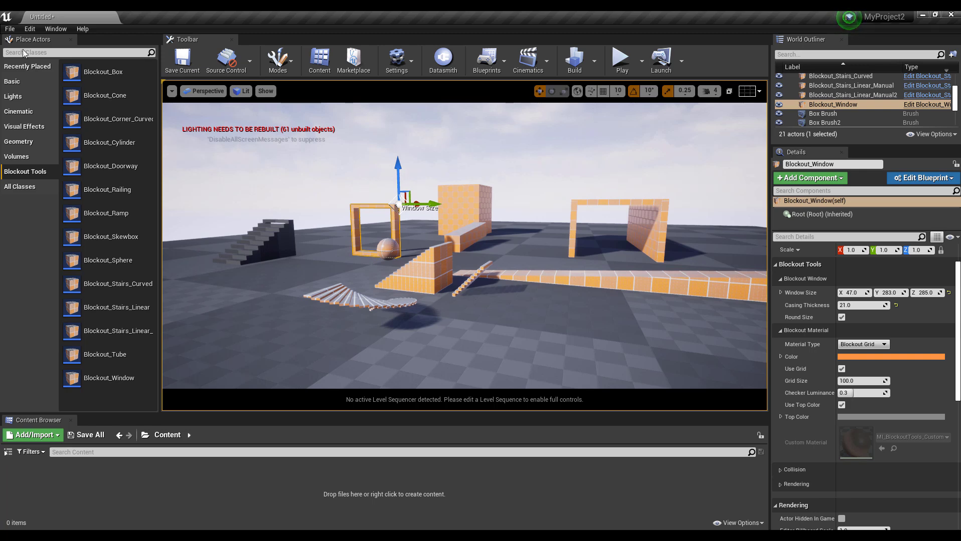
Place a Cube from the Basic category in front of the blockout ramp, raise it, and select the ramp for comparison.
{"action": "left_click", "coordinate": [18, 81]}
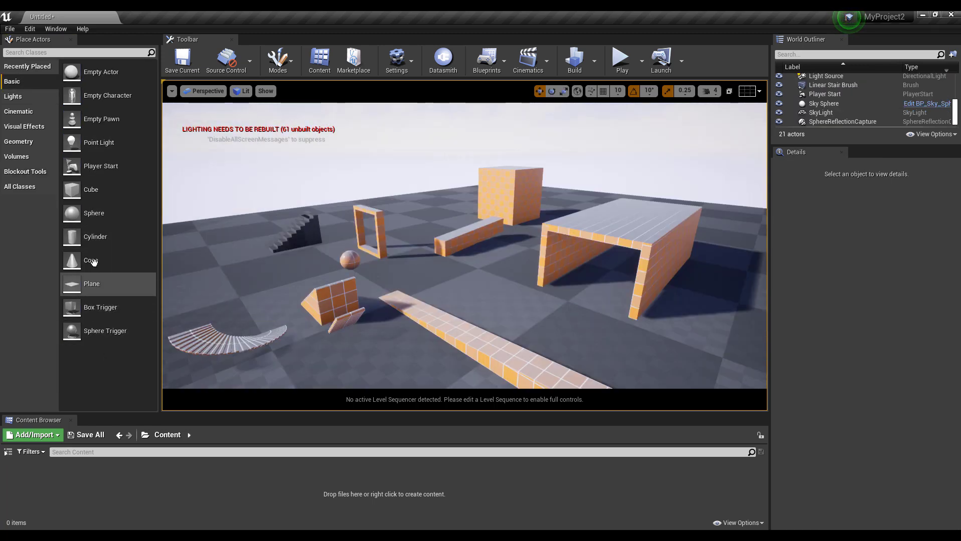
{"action": "left_click_drag", "start_coordinate": [88, 201], "coordinate": [390, 359]}
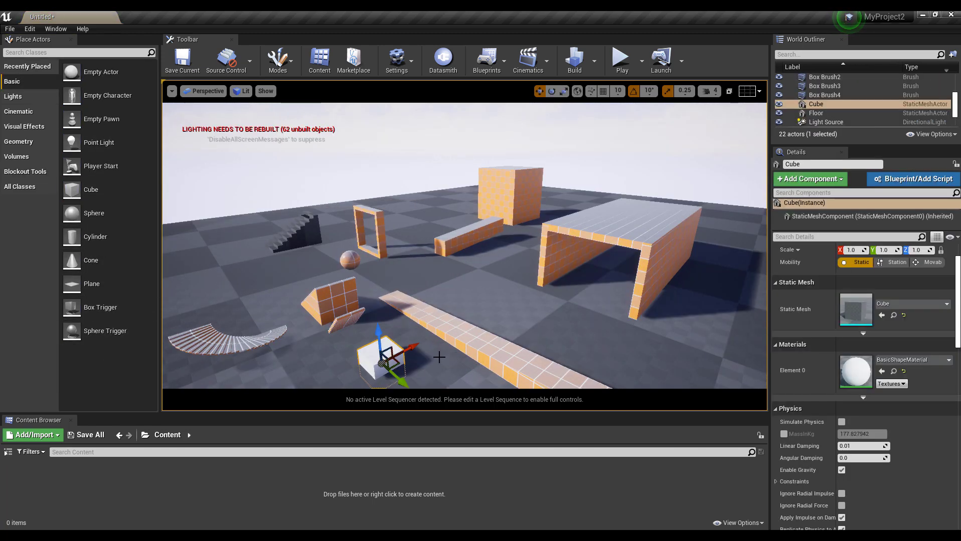
{"action": "right_click_drag", "start_coordinate": [390, 359], "coordinate": [359, 284]}
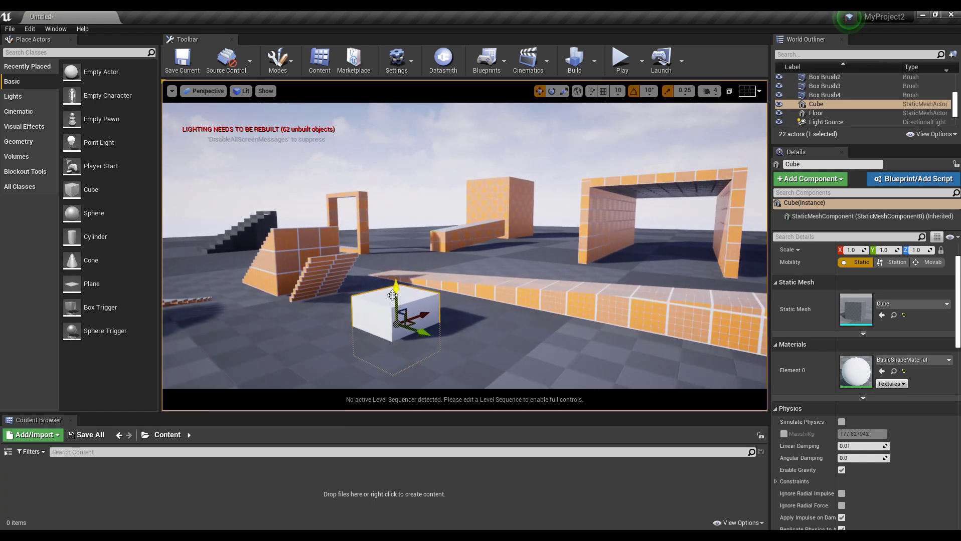
{"action": "left_click_drag", "start_coordinate": [392, 296], "coordinate": [393, 262]}
{"action": "left_click", "coordinate": [496, 281]}
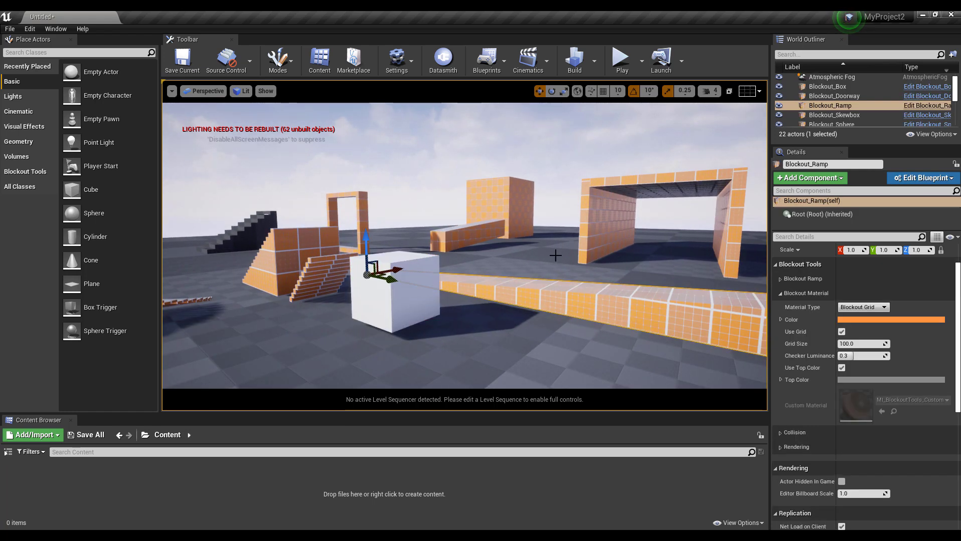
Select the large blockout box and use its Box Size handle to reshape it into a wide, low slab.
{"action": "right_click_drag", "start_coordinate": [555, 256], "coordinate": [571, 321]}
{"action": "left_click", "coordinate": [652, 150]}
{"action": "scroll", "coordinate": [656, 220], "scroll_direction": "down", "scroll_amount": 1}
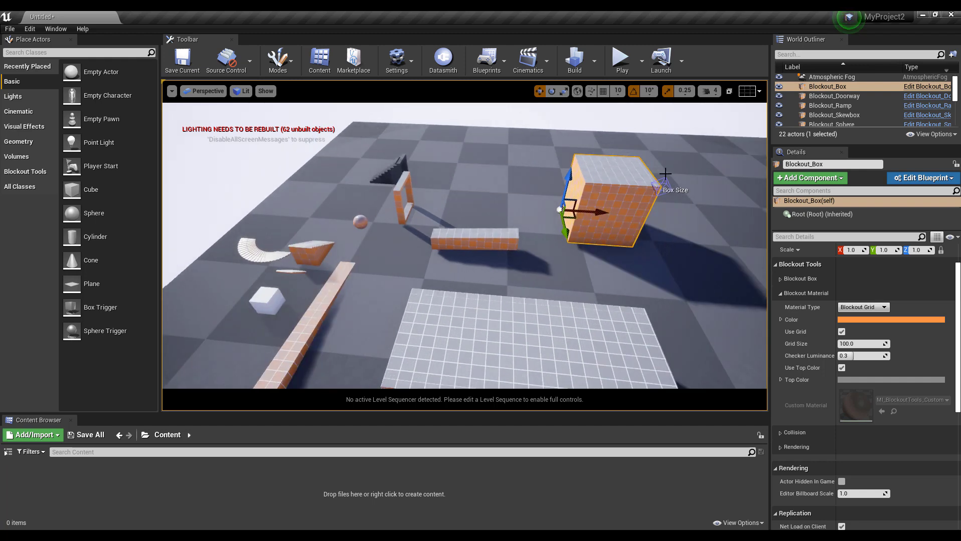
{"action": "left_click", "coordinate": [658, 186]}
{"action": "scroll", "coordinate": [675, 218], "scroll_direction": "down", "scroll_amount": 3}
{"action": "left_click_drag", "start_coordinate": [640, 207], "coordinate": [722, 276]}
{"action": "right_click_drag", "start_coordinate": [722, 276], "coordinate": [577, 236]}
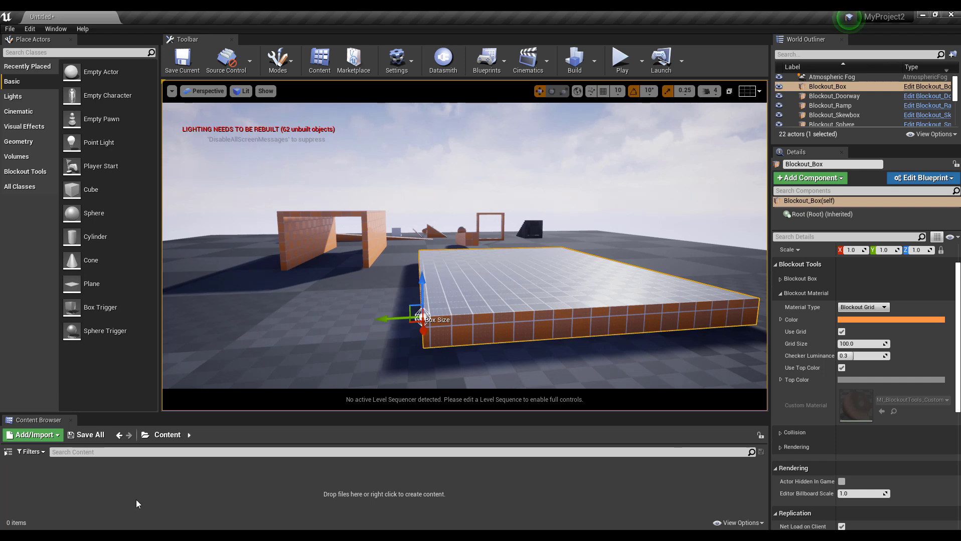
Create a new material in the Content folder, keeping the default name NewMaterial.
{"action": "right_click", "coordinate": [121, 486]}
{"action": "left_click", "coordinate": [96, 488]}
{"action": "right_click", "coordinate": [89, 487]}
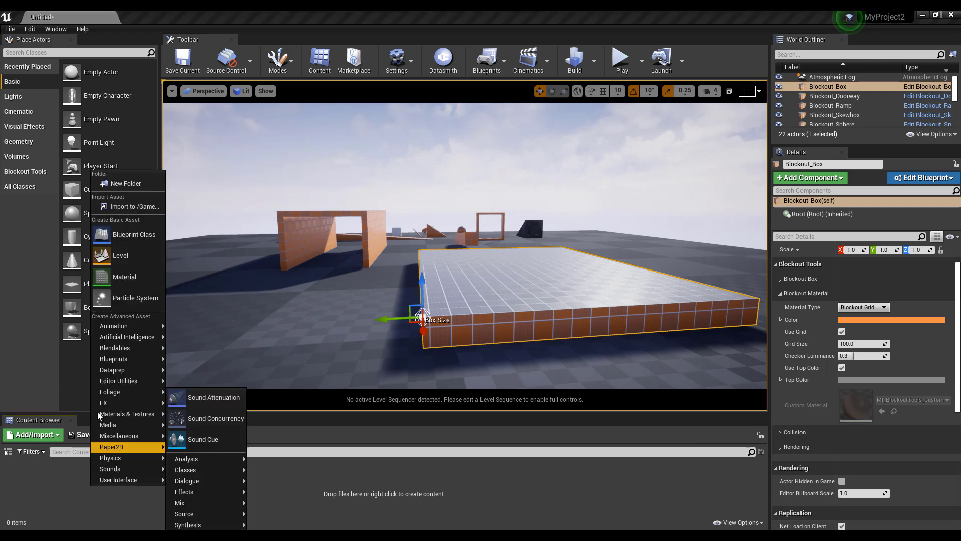
{"action": "left_click", "coordinate": [125, 275]}
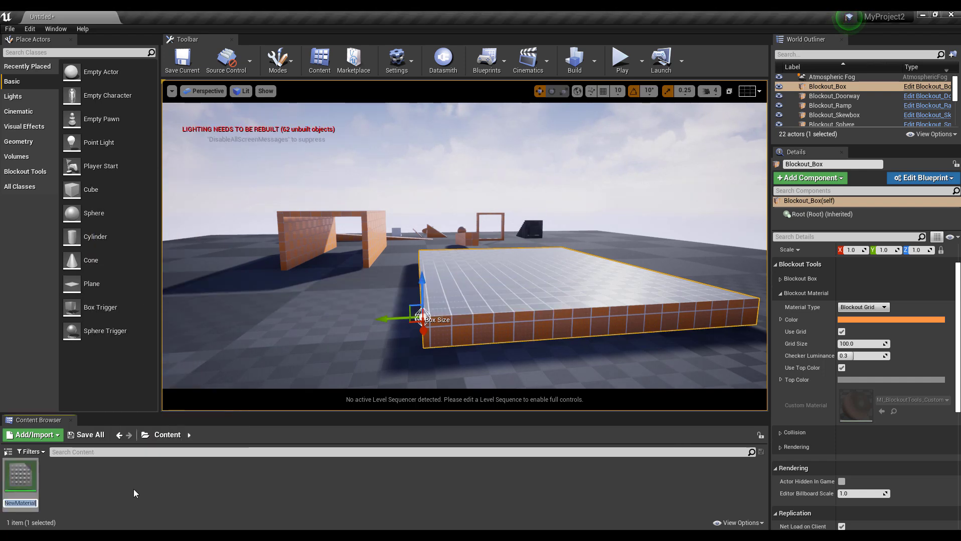
{"action": "key", "text": "Return"}
{"action": "right_click_drag", "start_coordinate": [351, 301], "coordinate": [301, 321]}
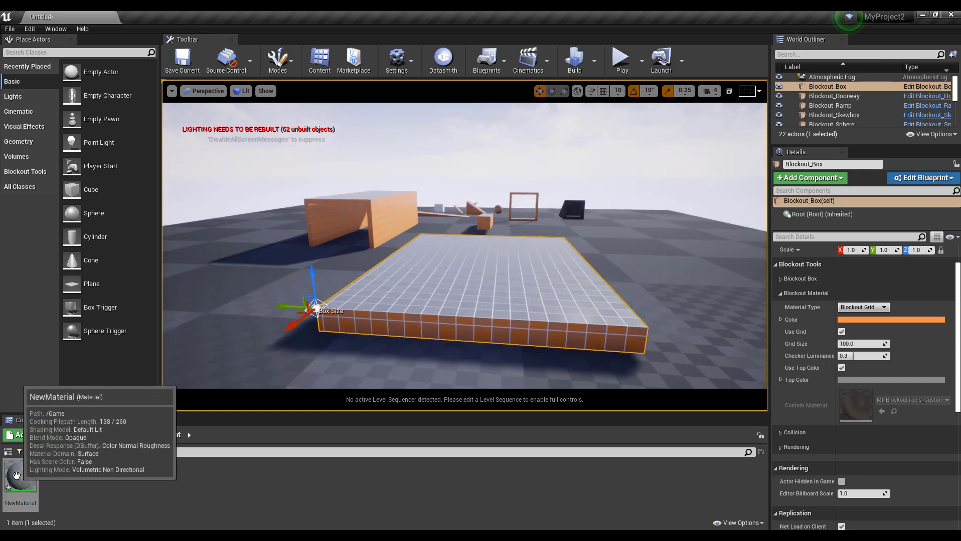
Switch the blockout box's material type to Custom Material and assign NewMaterial as its custom material.
{"action": "left_click", "coordinate": [865, 308]}
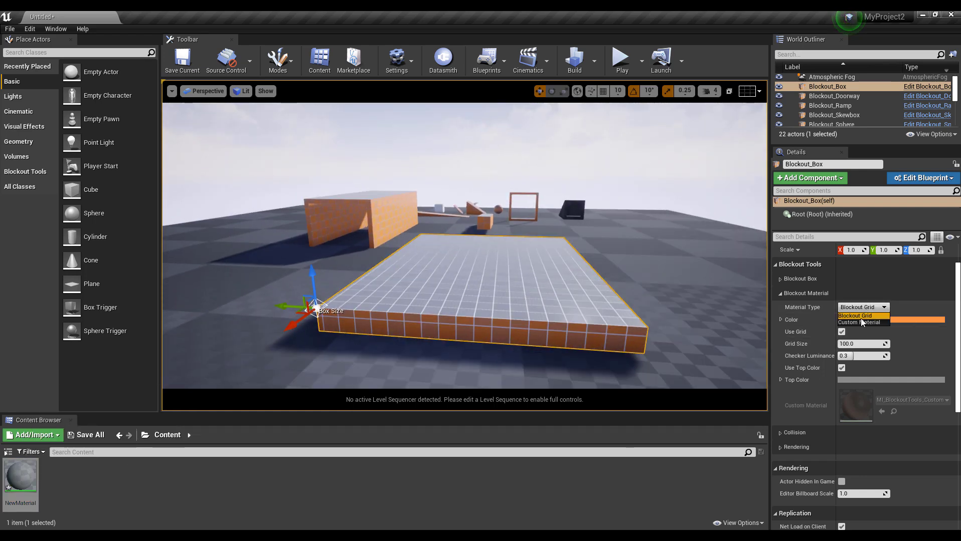
{"action": "left_click", "coordinate": [857, 322]}
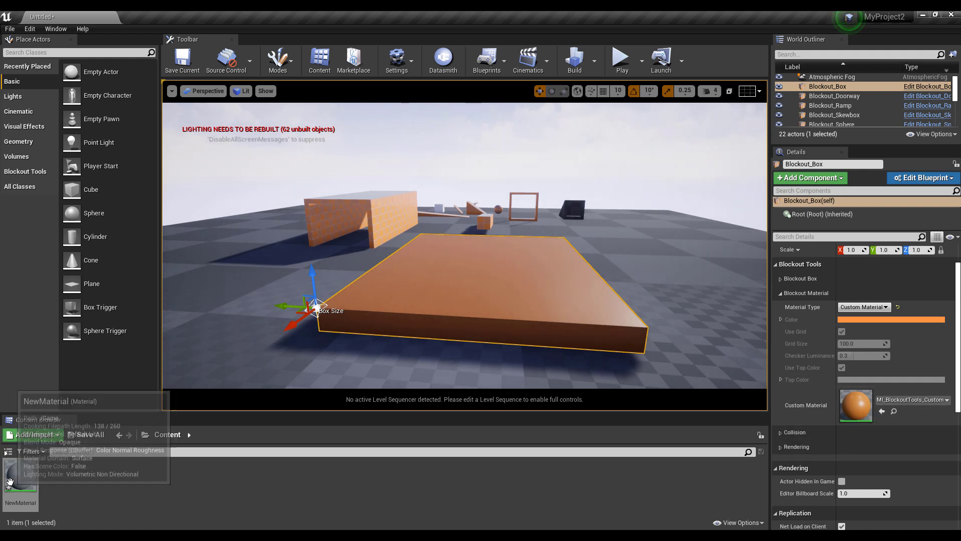
{"action": "left_click_drag", "start_coordinate": [13, 482], "coordinate": [861, 425]}
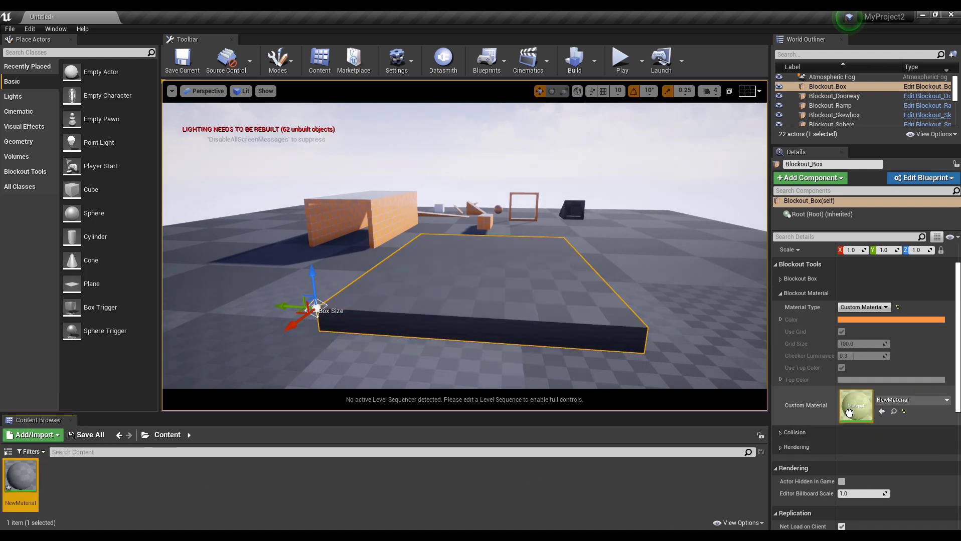
{"action": "left_click", "coordinate": [911, 400]}
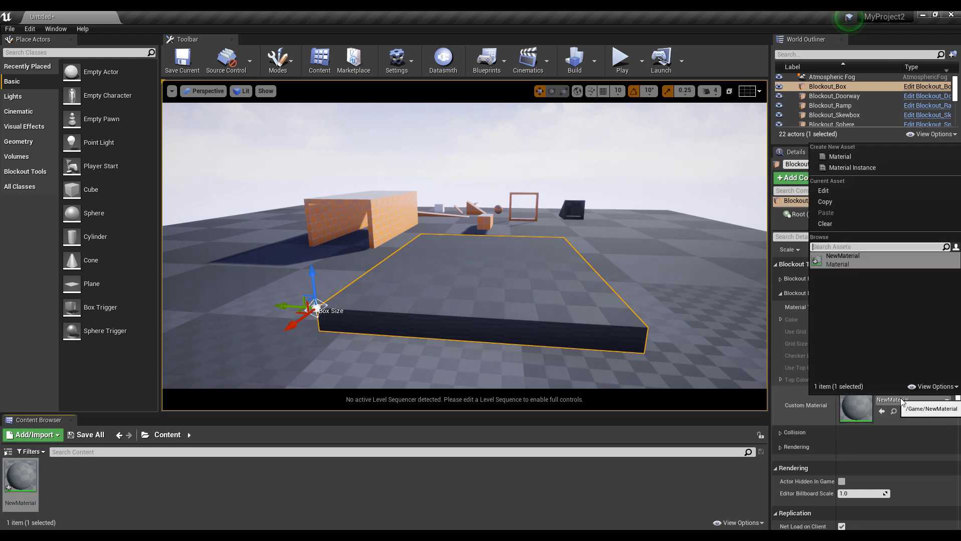
{"action": "left_click", "coordinate": [149, 482]}
Open NewMaterial for editing, add a Constant3Vector node, and connect it to Base Color.
{"action": "left_click", "coordinate": [36, 484]}
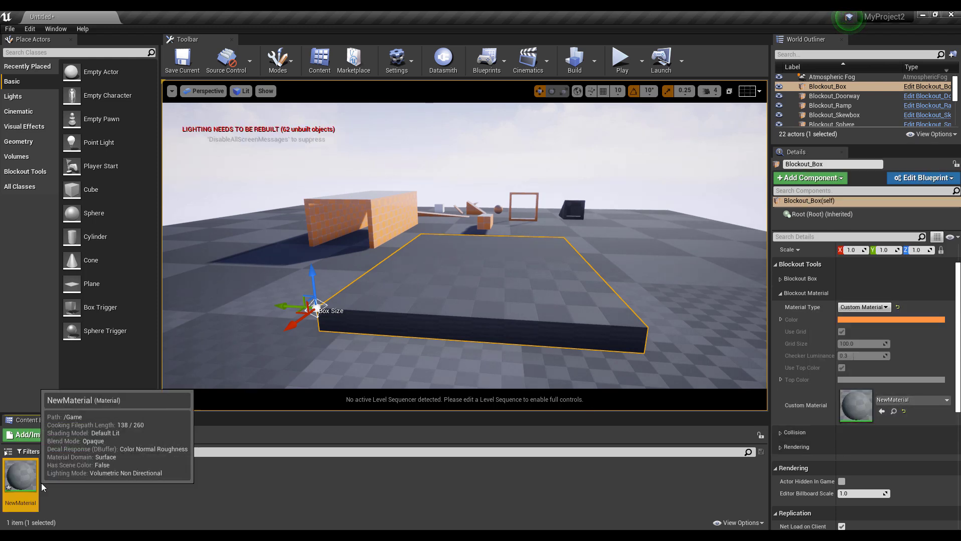
{"action": "double_click", "coordinate": [21, 476]}
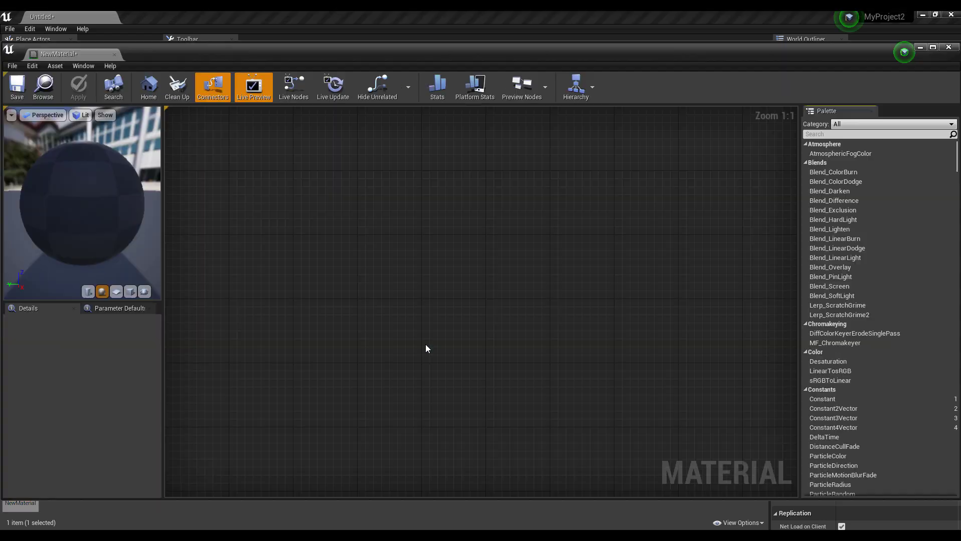
{"action": "left_click", "coordinate": [424, 331]}
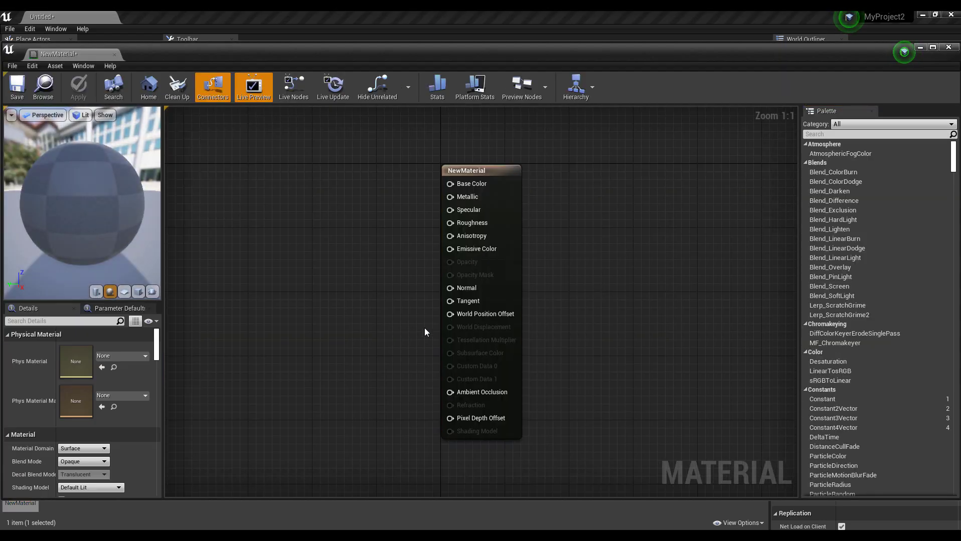
{"action": "right_click", "coordinate": [316, 261]}
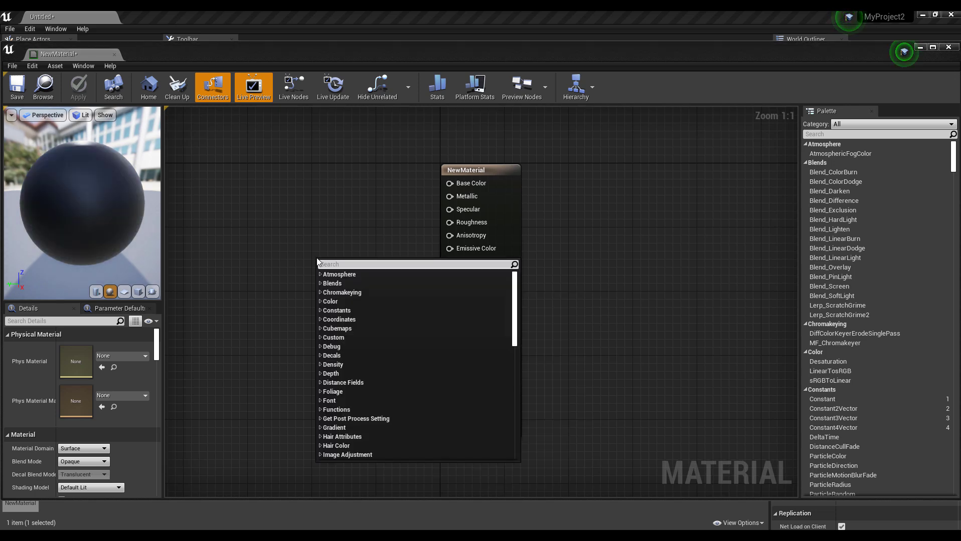
{"action": "type", "text": "CON"}
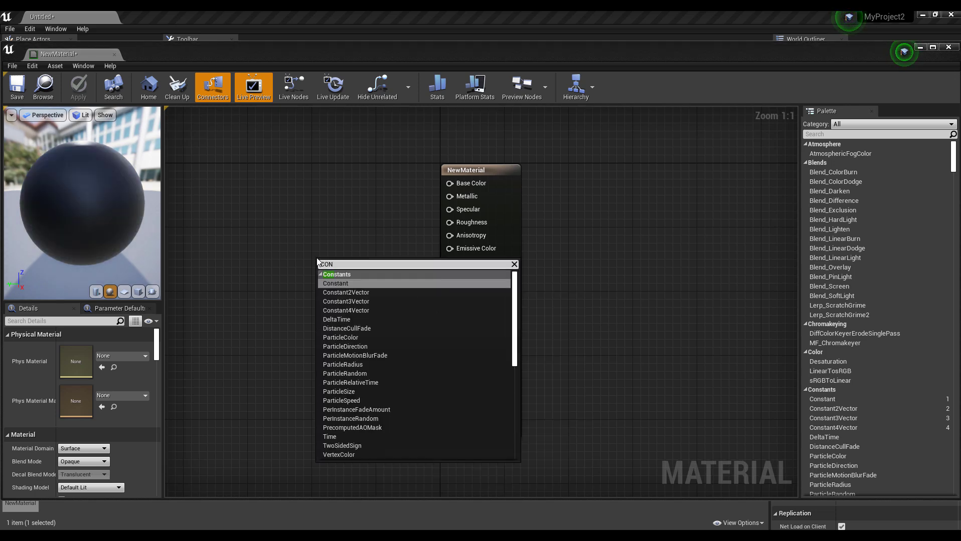
{"action": "left_click", "coordinate": [351, 302]}
{"action": "left_click_drag", "start_coordinate": [360, 265], "coordinate": [450, 184]}
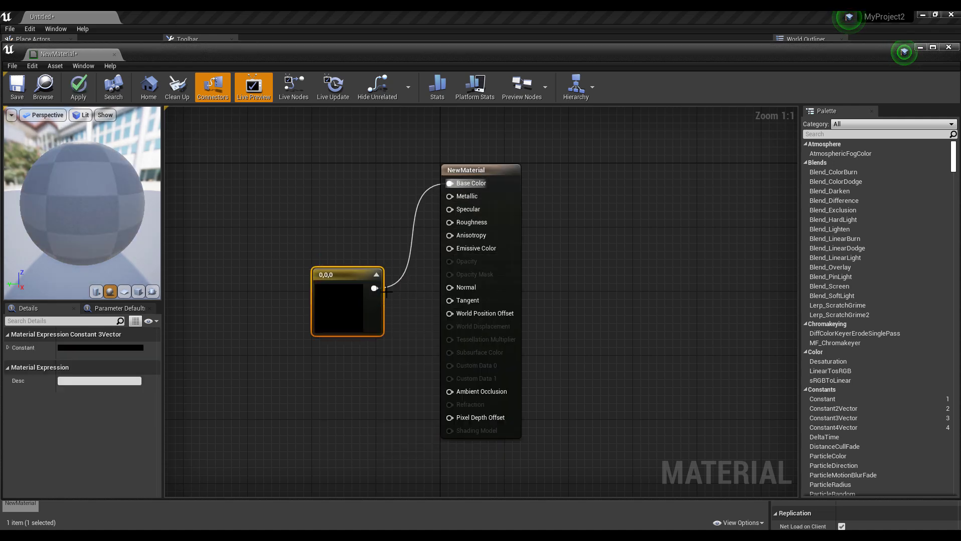
Set the Constant3Vector's color to mint green (0.12, 1, 0.417), then apply the changes and close the material.
{"action": "left_click", "coordinate": [85, 351]}
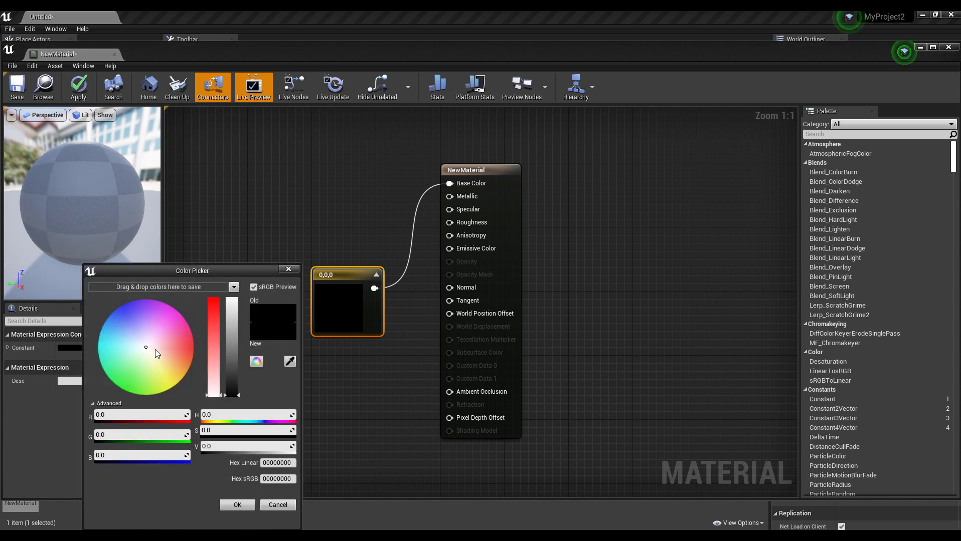
{"action": "left_click", "coordinate": [180, 335]}
{"action": "left_click_drag", "start_coordinate": [229, 325], "coordinate": [232, 297]}
{"action": "left_click_drag", "start_coordinate": [216, 319], "coordinate": [214, 312]}
{"action": "left_click", "coordinate": [114, 376]}
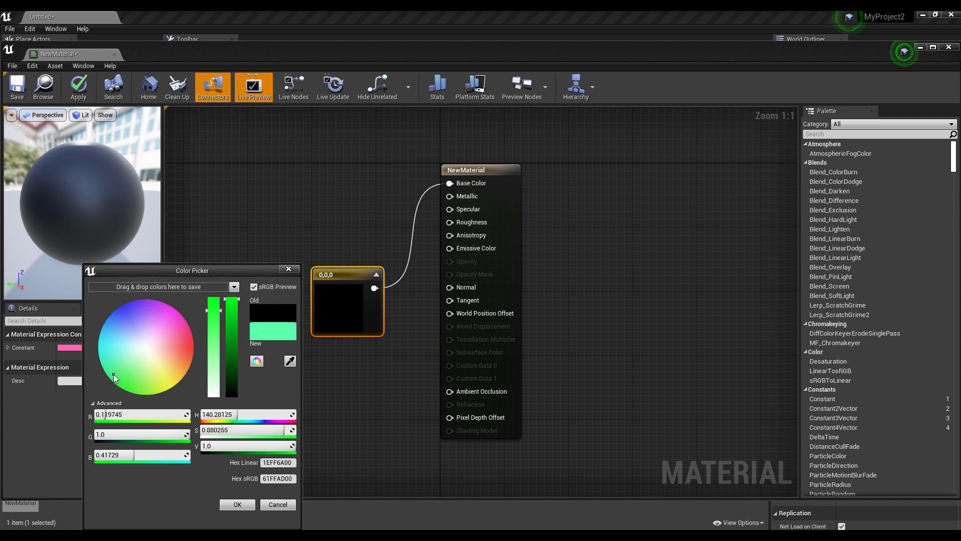
{"action": "left_click", "coordinate": [237, 506]}
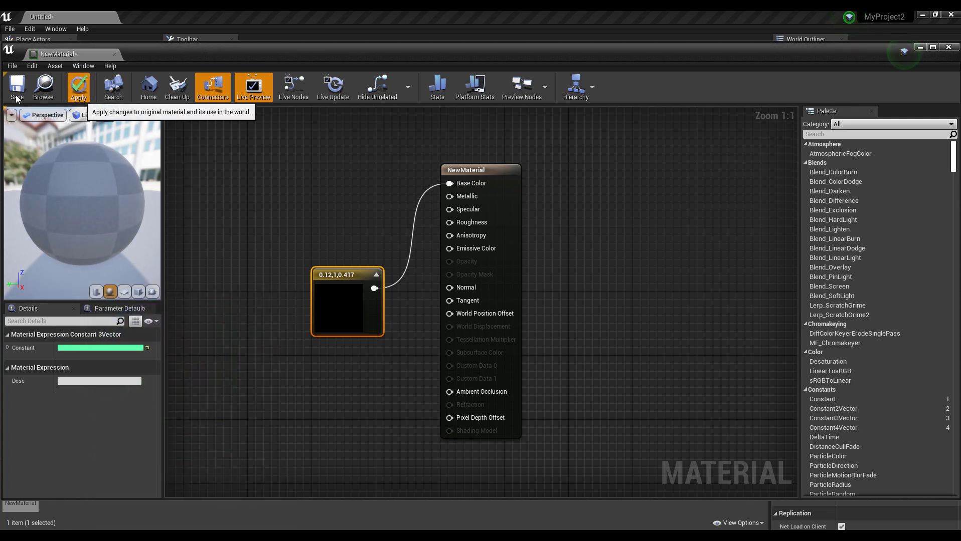
{"action": "left_click", "coordinate": [78, 88]}
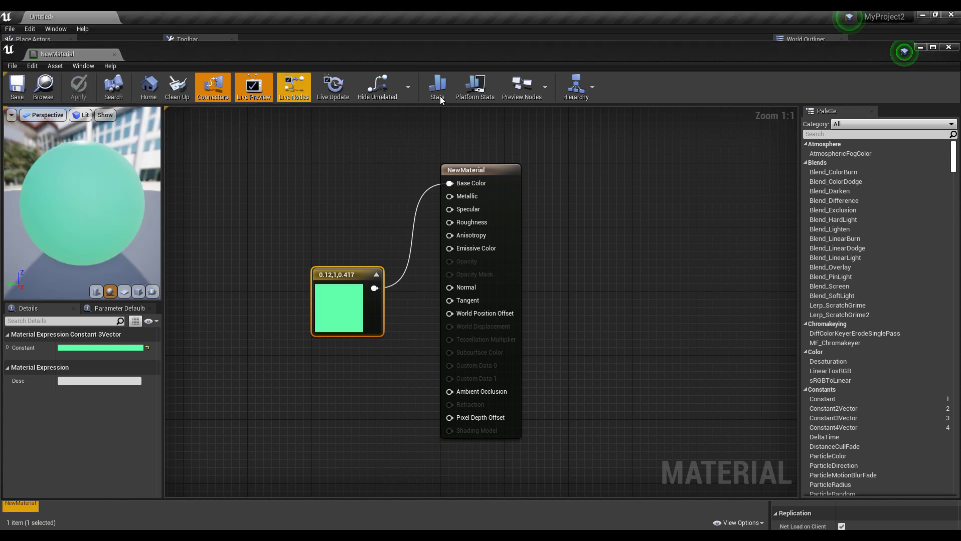
{"action": "left_click", "coordinate": [951, 50]}
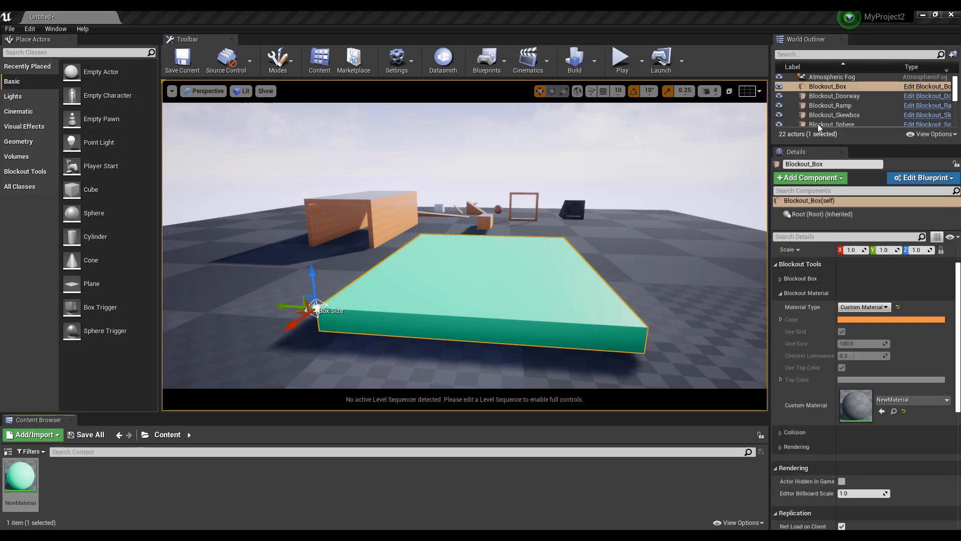
Select the curved blockout stairs in the level.
{"action": "right_click_drag", "start_coordinate": [566, 289], "coordinate": [456, 252]}
{"action": "left_click", "coordinate": [446, 282]}
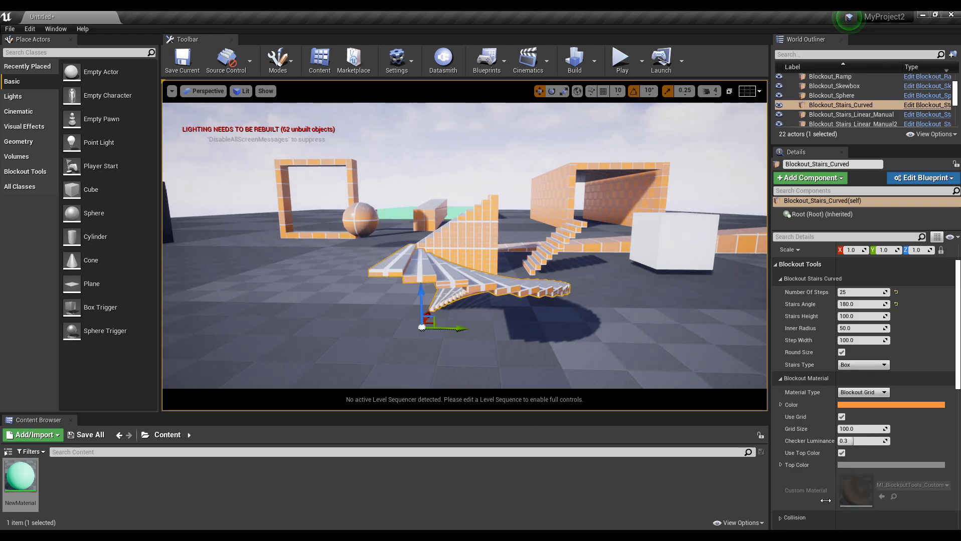
Try blue and near-white grid colors on the curved blockout stairs, then cancel the color change.
{"action": "left_click", "coordinate": [857, 404]}
{"action": "left_click", "coordinate": [682, 329]}
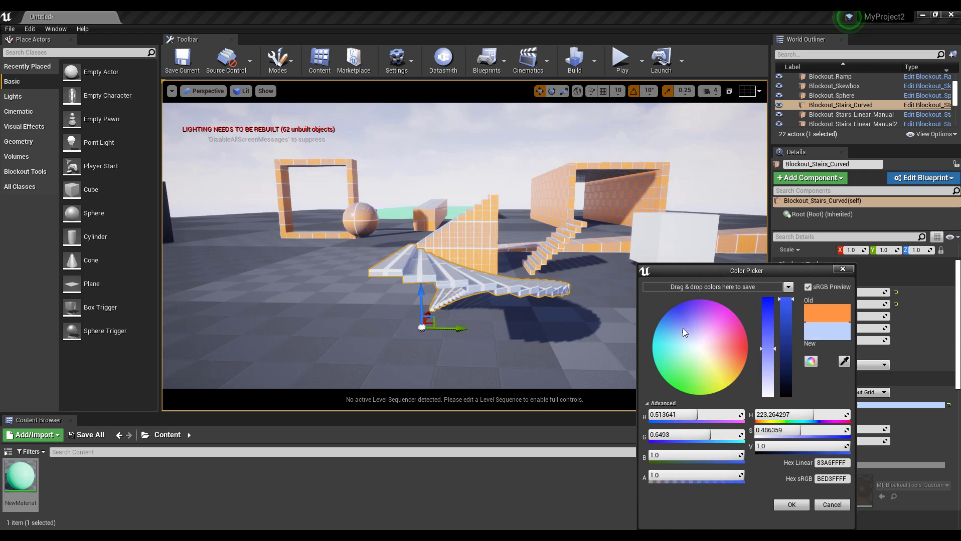
{"action": "left_click_drag", "start_coordinate": [683, 328], "coordinate": [674, 323]}
{"action": "left_click_drag", "start_coordinate": [735, 354], "coordinate": [698, 353]}
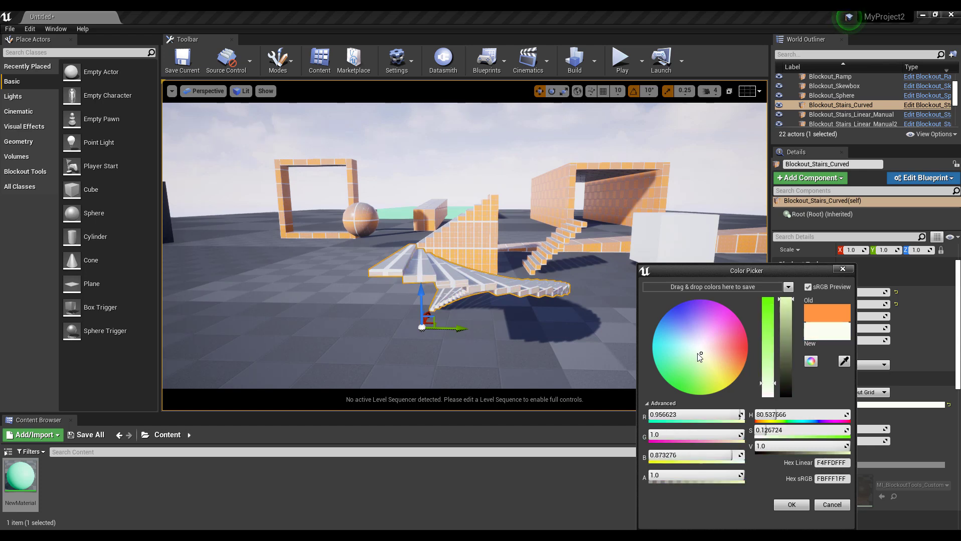
{"action": "left_click", "coordinate": [832, 505]}
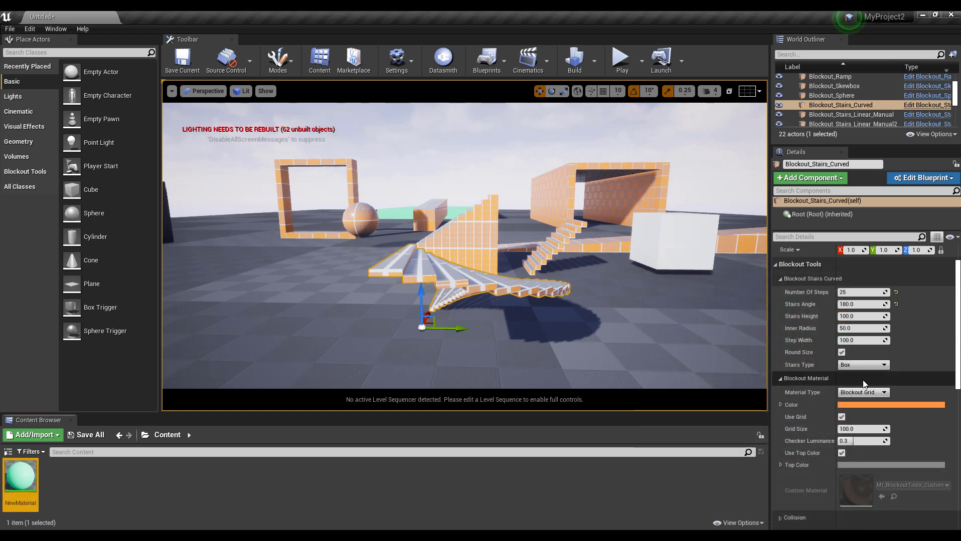
Switch the curved stairs' material type to Custom Material, assign NewMaterial, and view the stairs from several sides.
{"action": "left_click", "coordinate": [871, 391]}
{"action": "left_click", "coordinate": [858, 409]}
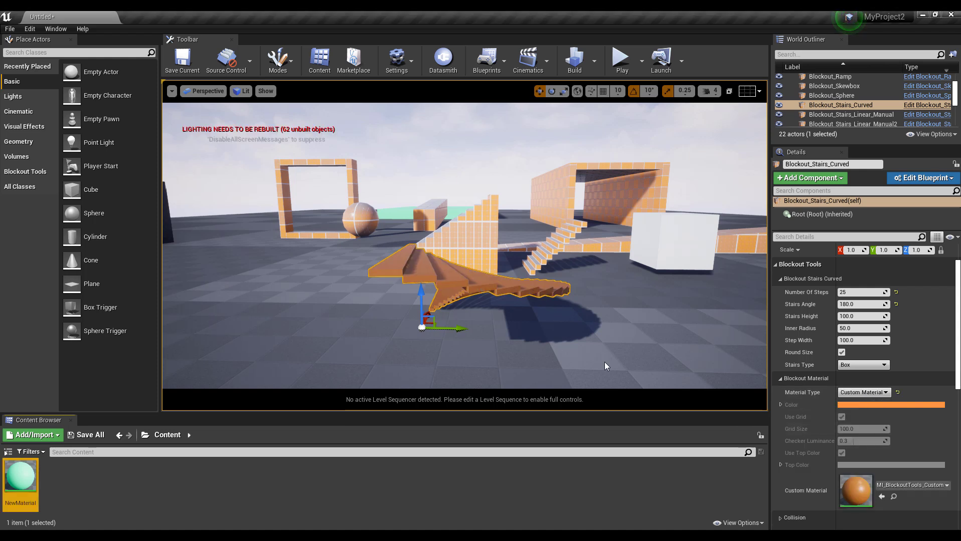
{"action": "scroll", "coordinate": [889, 465], "scroll_direction": "down", "scroll_amount": 1}
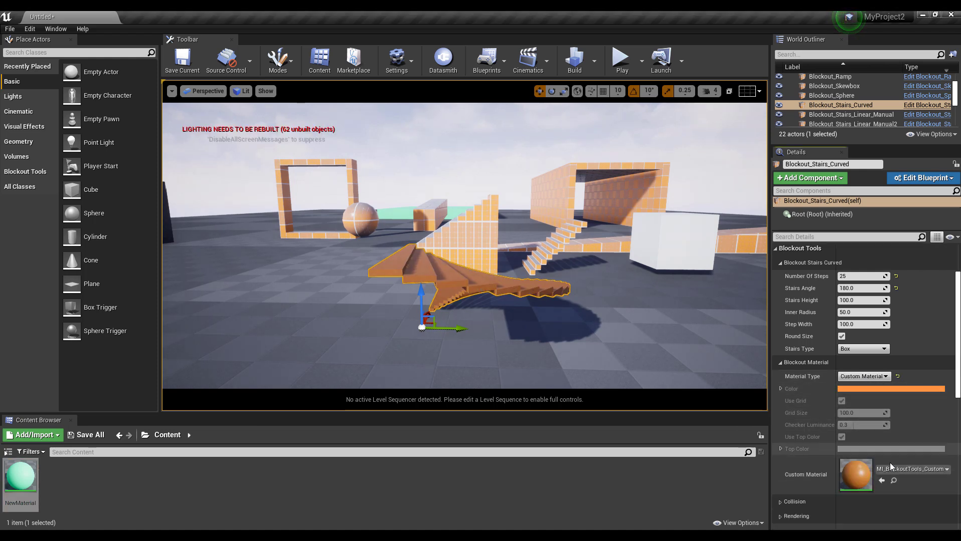
{"action": "scroll", "coordinate": [888, 463], "scroll_direction": "down", "scroll_amount": 3}
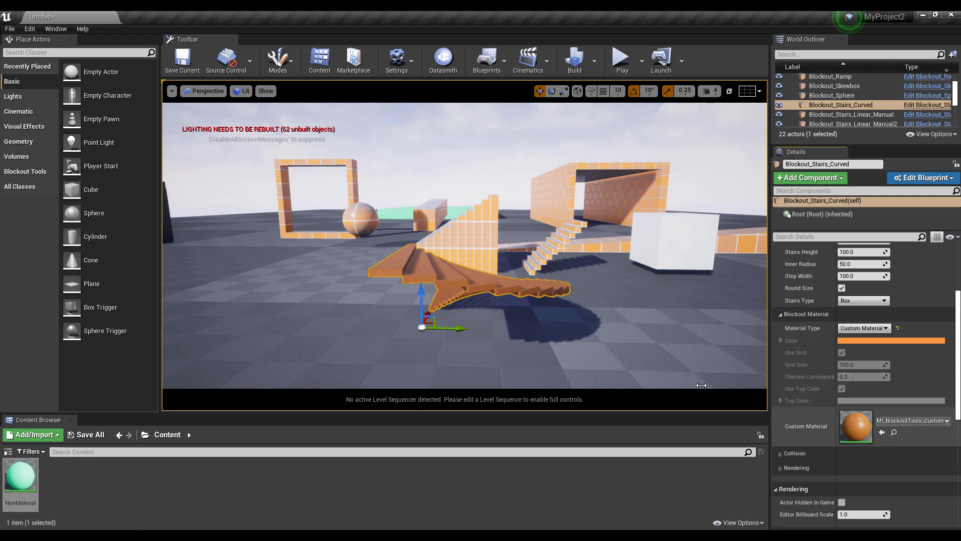
{"action": "left_click_drag", "start_coordinate": [20, 476], "coordinate": [883, 420]}
{"action": "right_click_drag", "start_coordinate": [508, 288], "coordinate": [331, 295]}
{"action": "right_click_drag", "start_coordinate": [581, 299], "coordinate": [535, 290]}
{"action": "right_click_drag", "start_coordinate": [335, 303], "coordinate": [455, 289]}
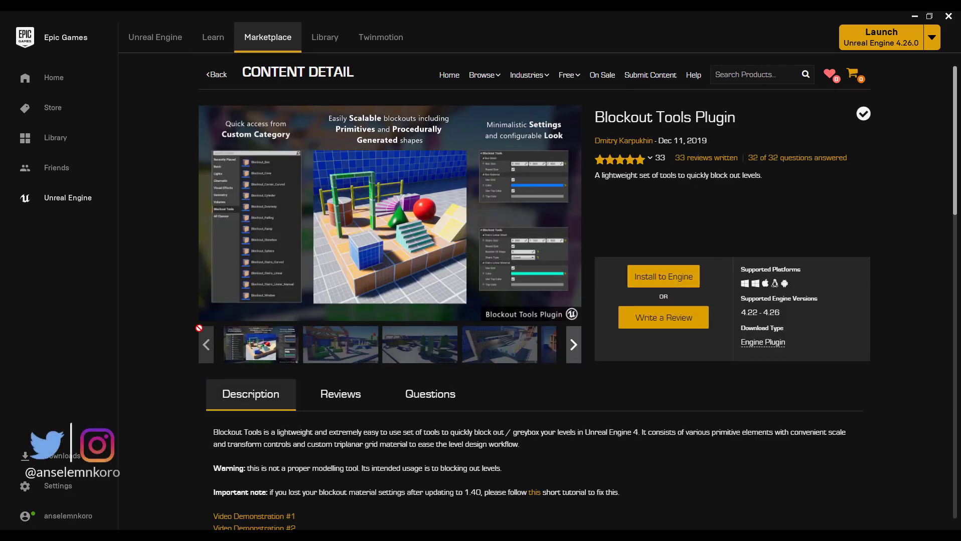
Review the Blockout Tools Plugin's marketplace page in the Epic Games Launcher, including its usage instructions and technical details.
{"action": "mouse_move", "coordinate": [568, 75]}
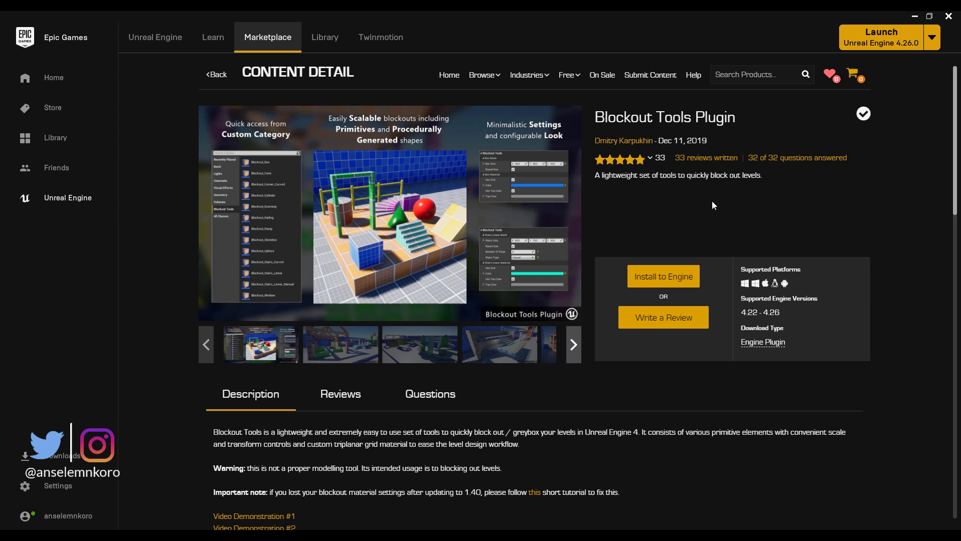
{"action": "scroll", "coordinate": [623, 229], "scroll_direction": "down", "scroll_amount": 7}
{"action": "scroll", "coordinate": [623, 229], "scroll_direction": "up", "scroll_amount": 7}
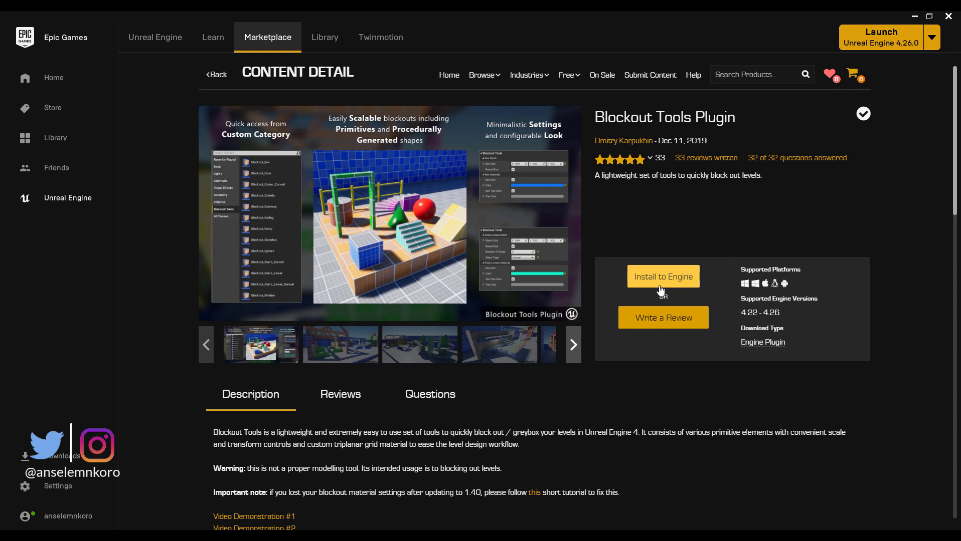
{"action": "scroll", "coordinate": [602, 298], "scroll_direction": "down", "scroll_amount": 14}
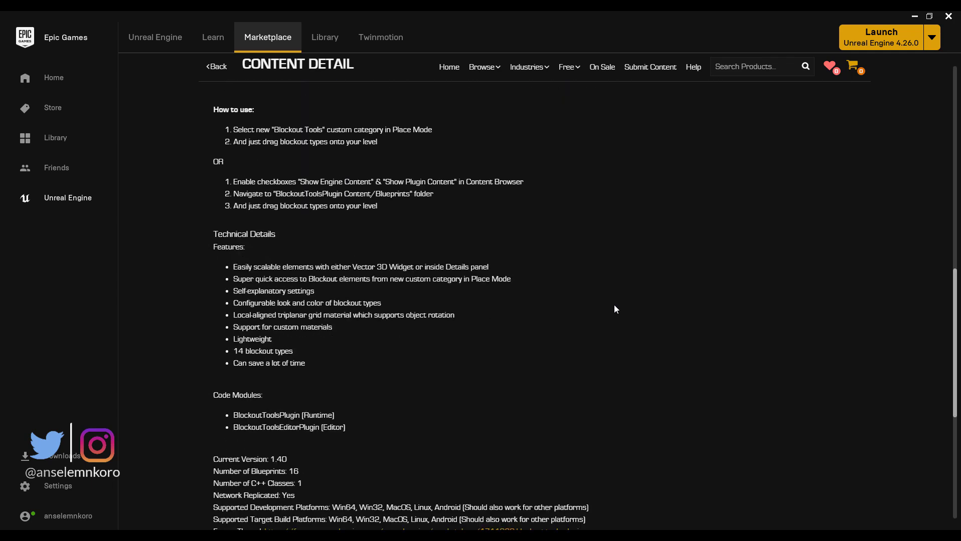